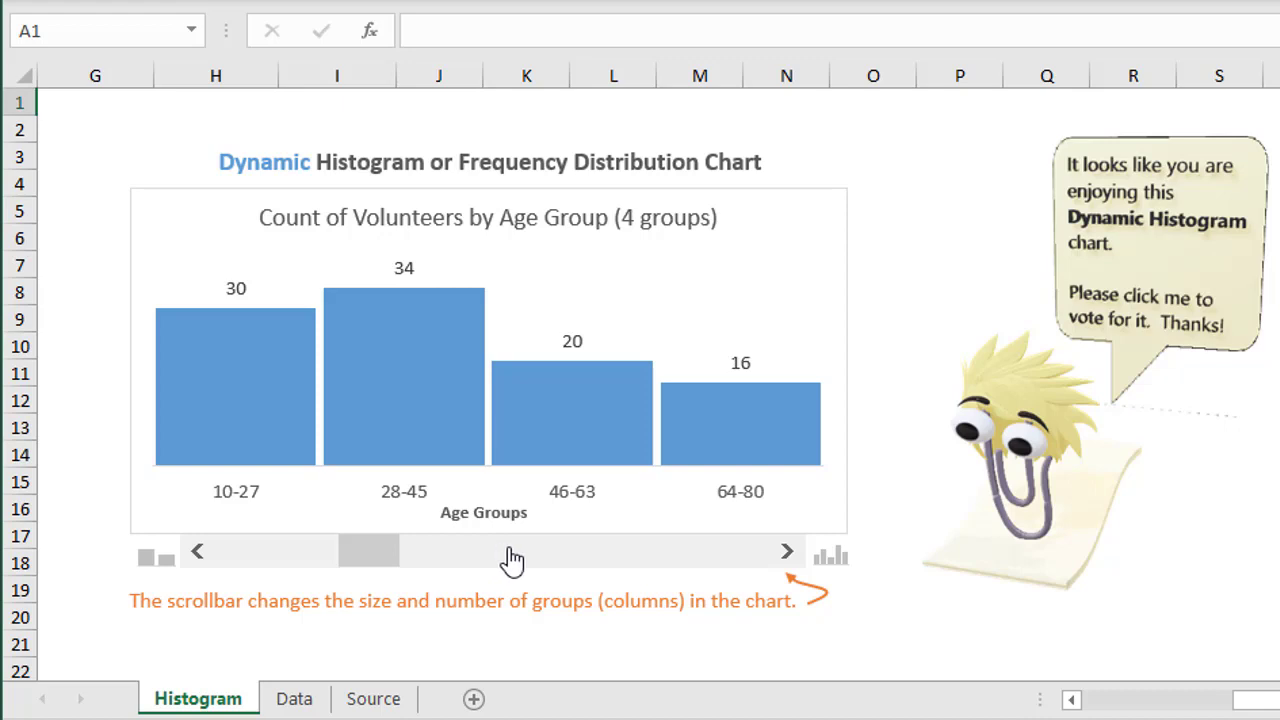
Use the chart's scrollbar to raise the histogram to 6 groups, lower it to 4, and set it to 5
click(787, 552)
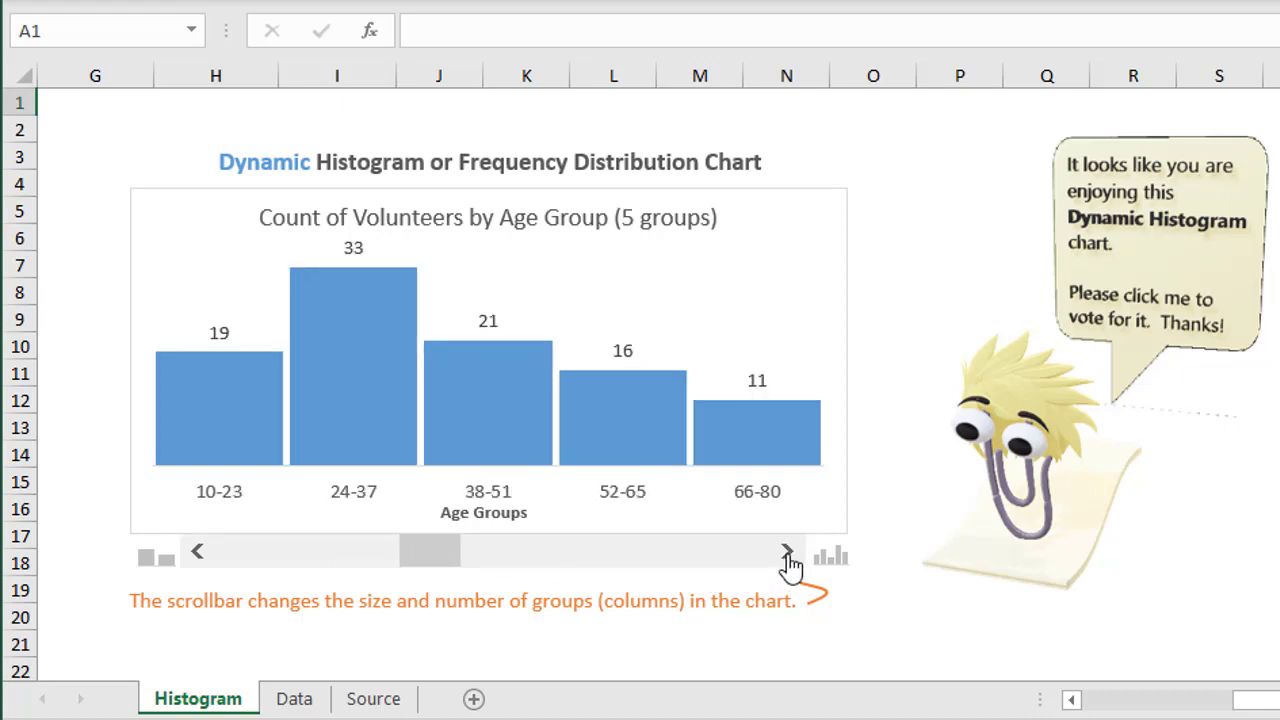
click(787, 552)
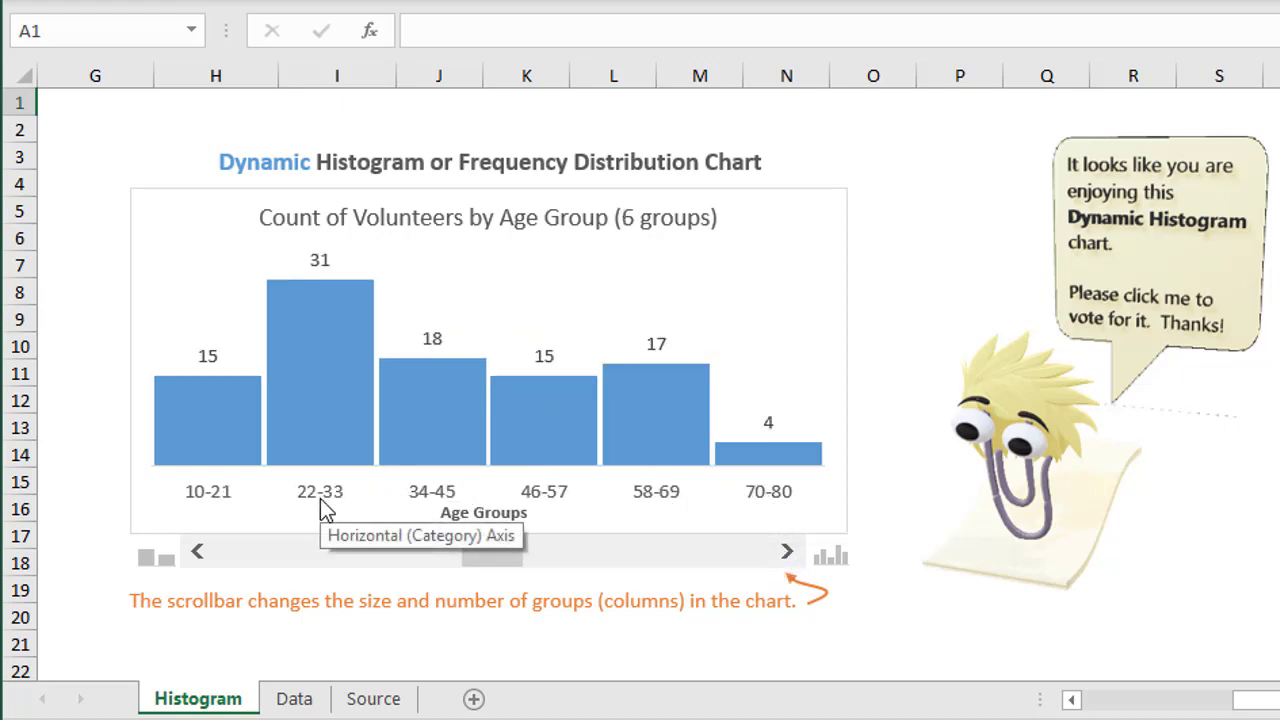
click(197, 556)
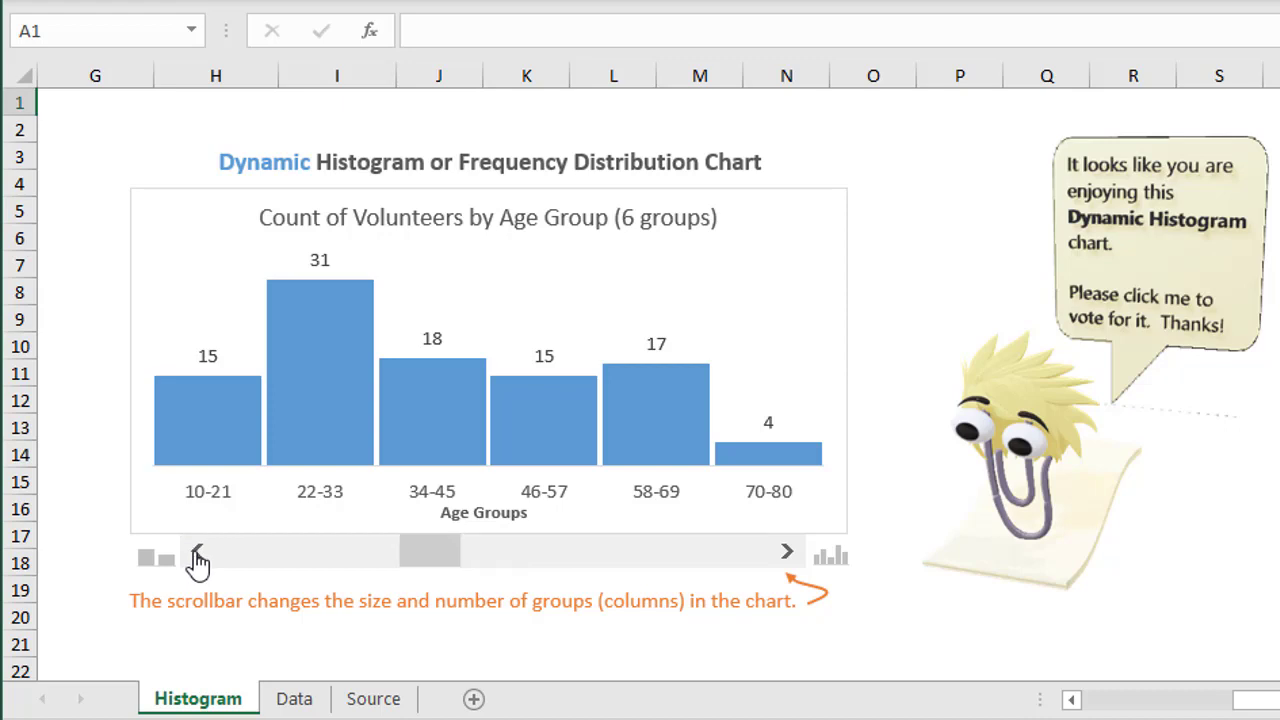
click(197, 556)
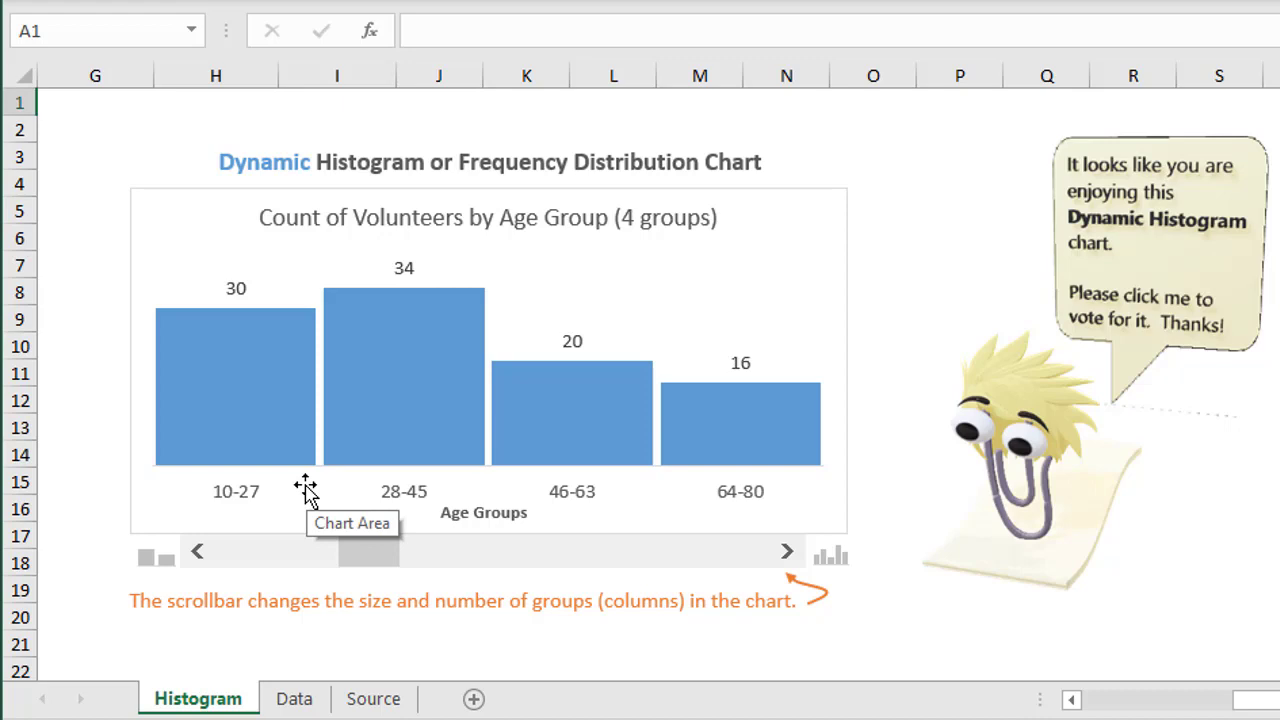
click(788, 553)
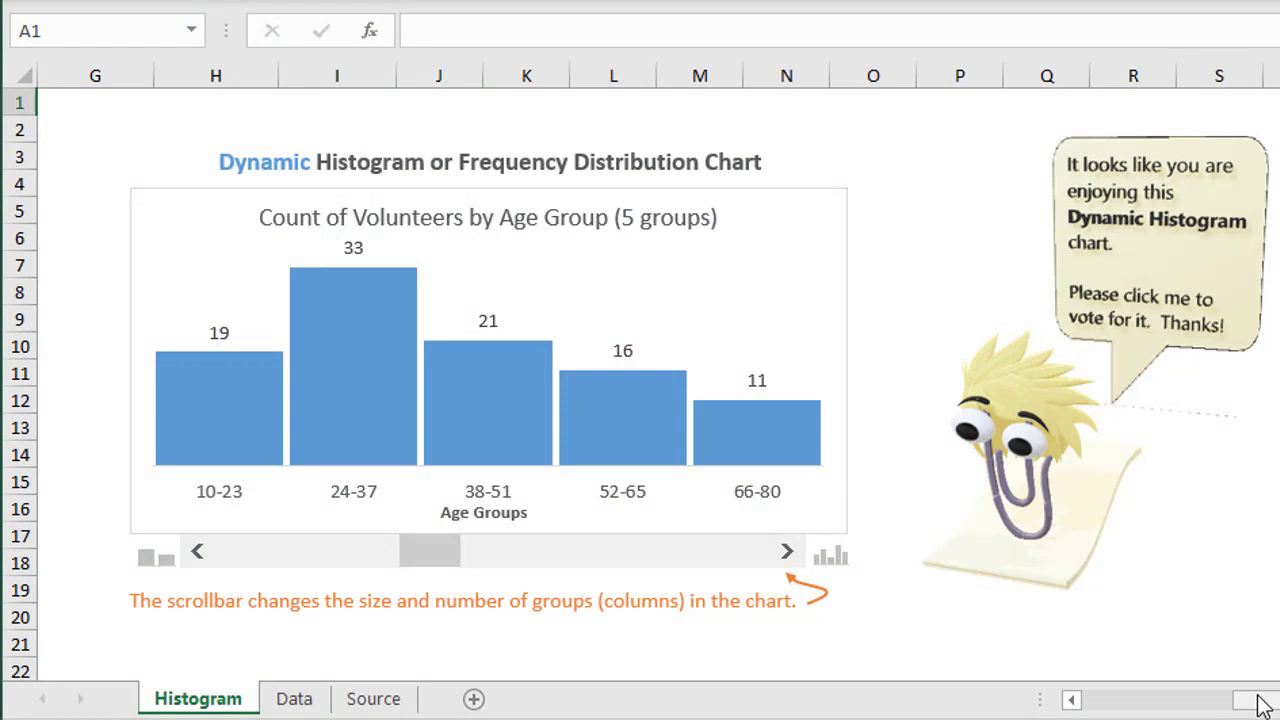
View the parameter and chart data tables beside the chart, check the Age column on the Data sheet, and return to the Histogram sheet
drag(1246, 704, 1080, 702)
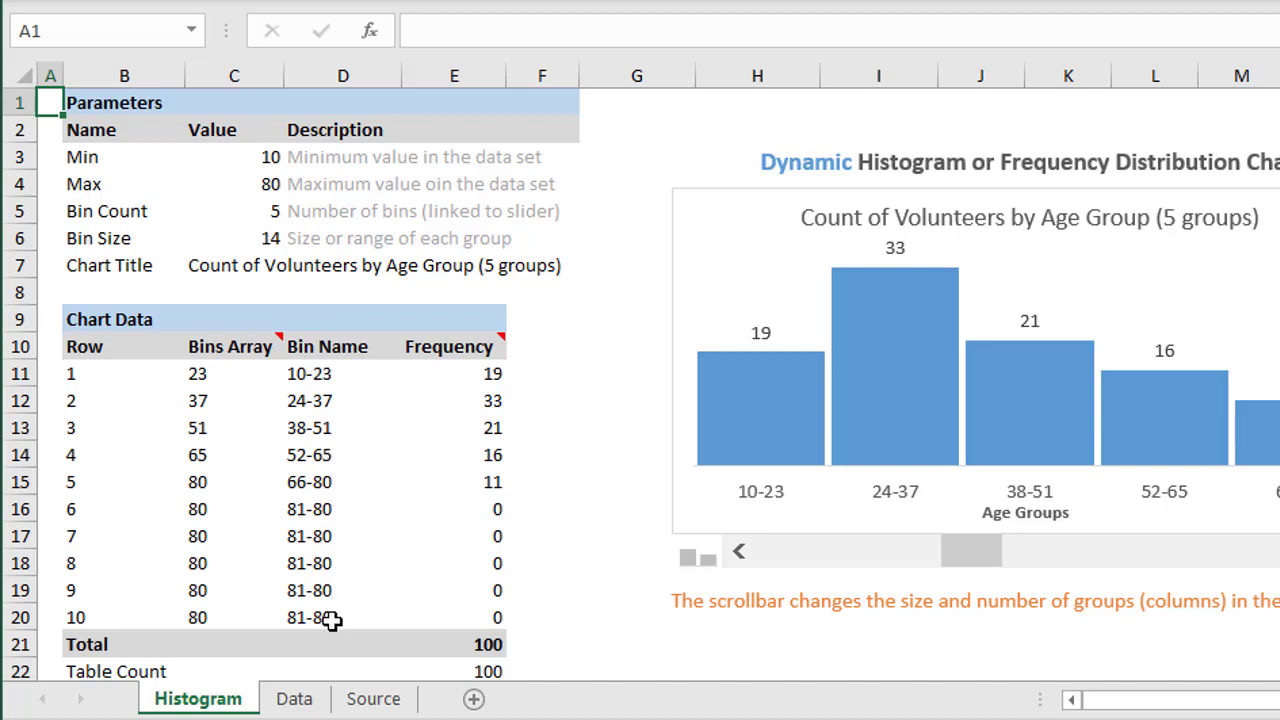
click(296, 703)
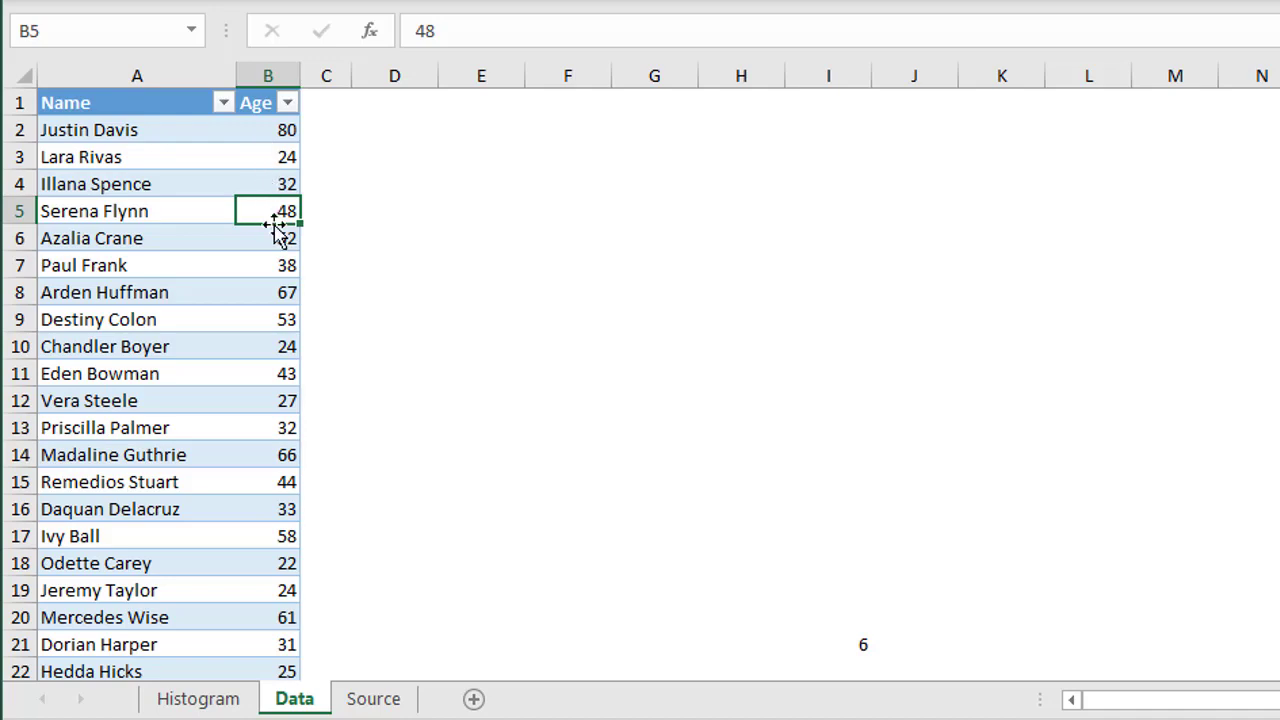
click(218, 701)
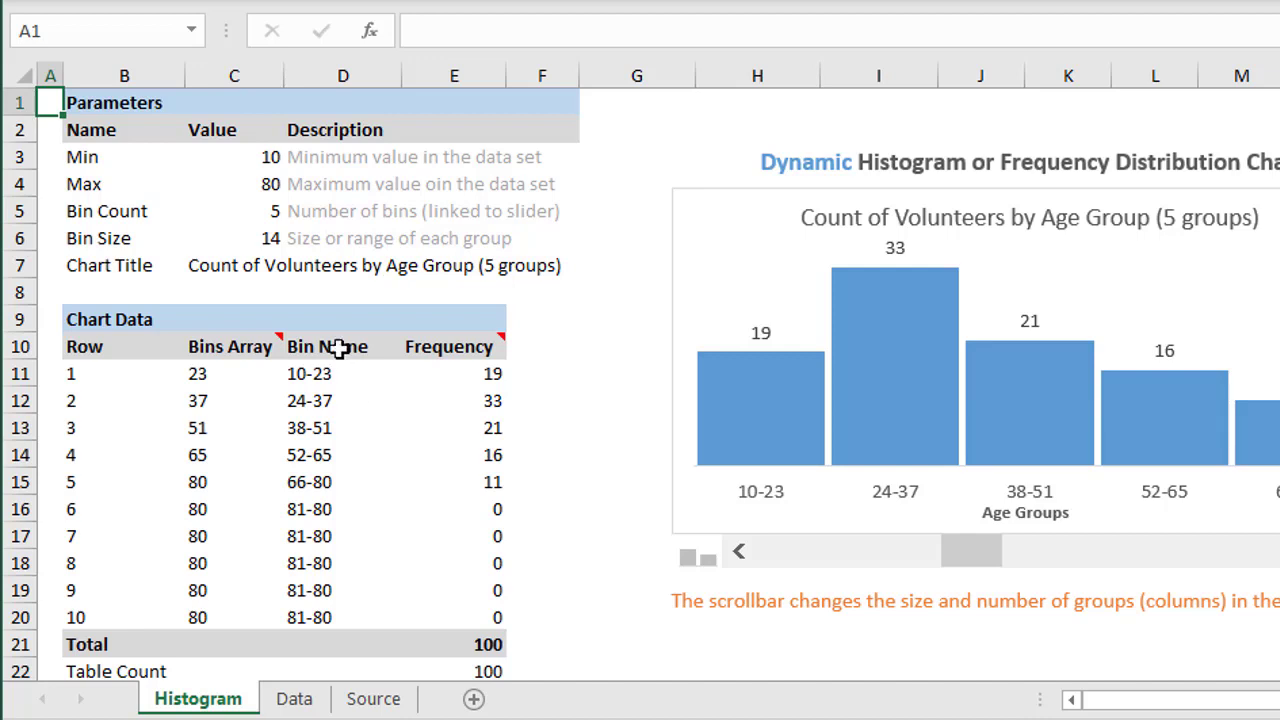
Inspect the formulas behind the Min value in C3 and the Max value in C4 without changing them
click(252, 156)
double_click(252, 156)
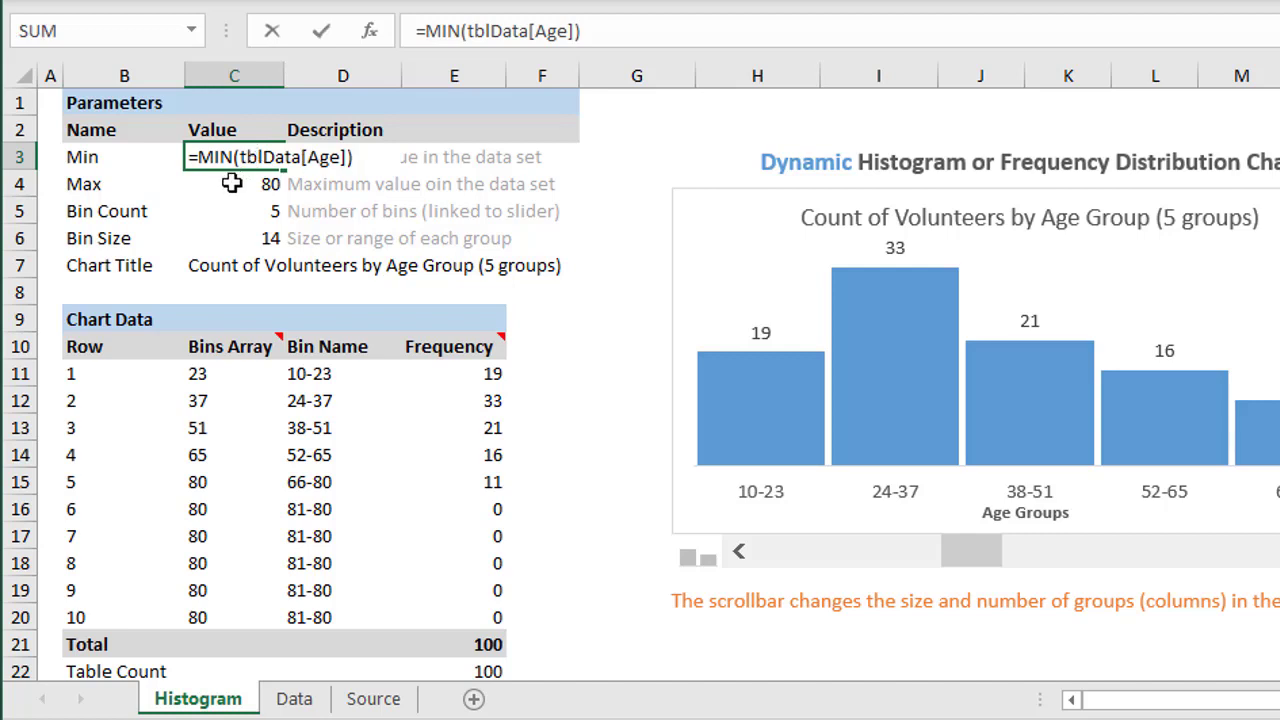
key(Escape)
click(231, 188)
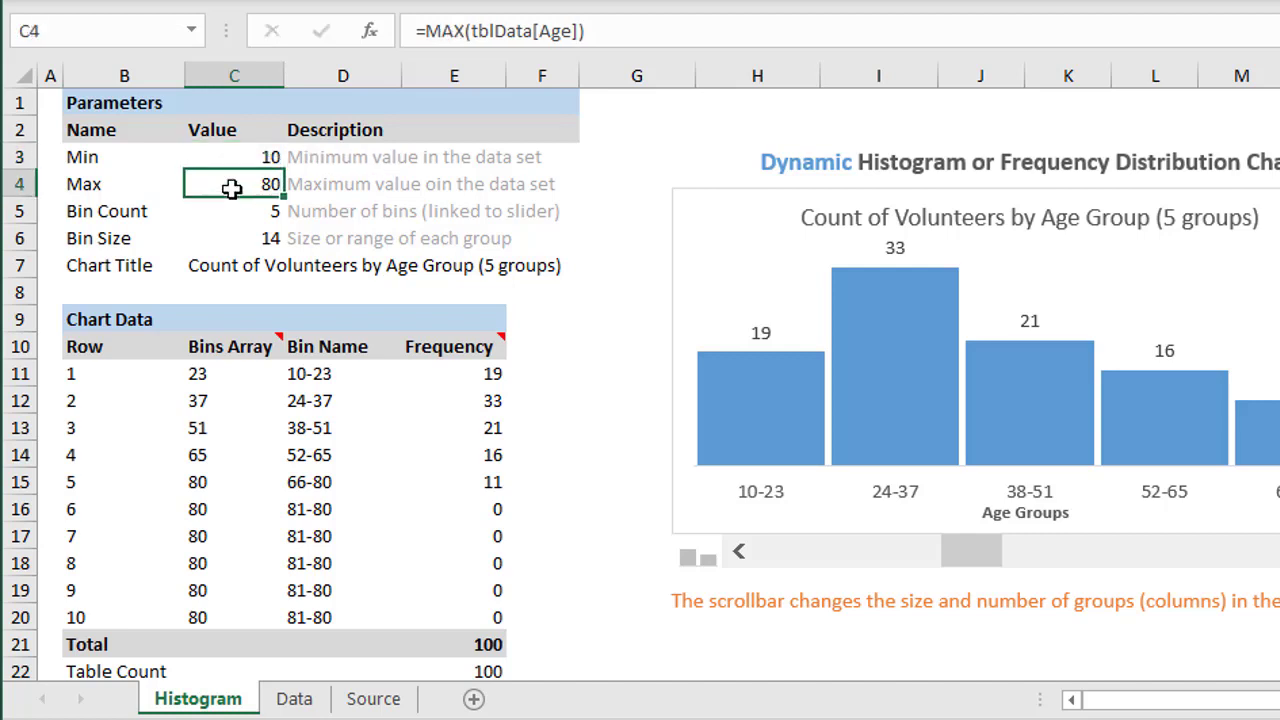
double_click(231, 188)
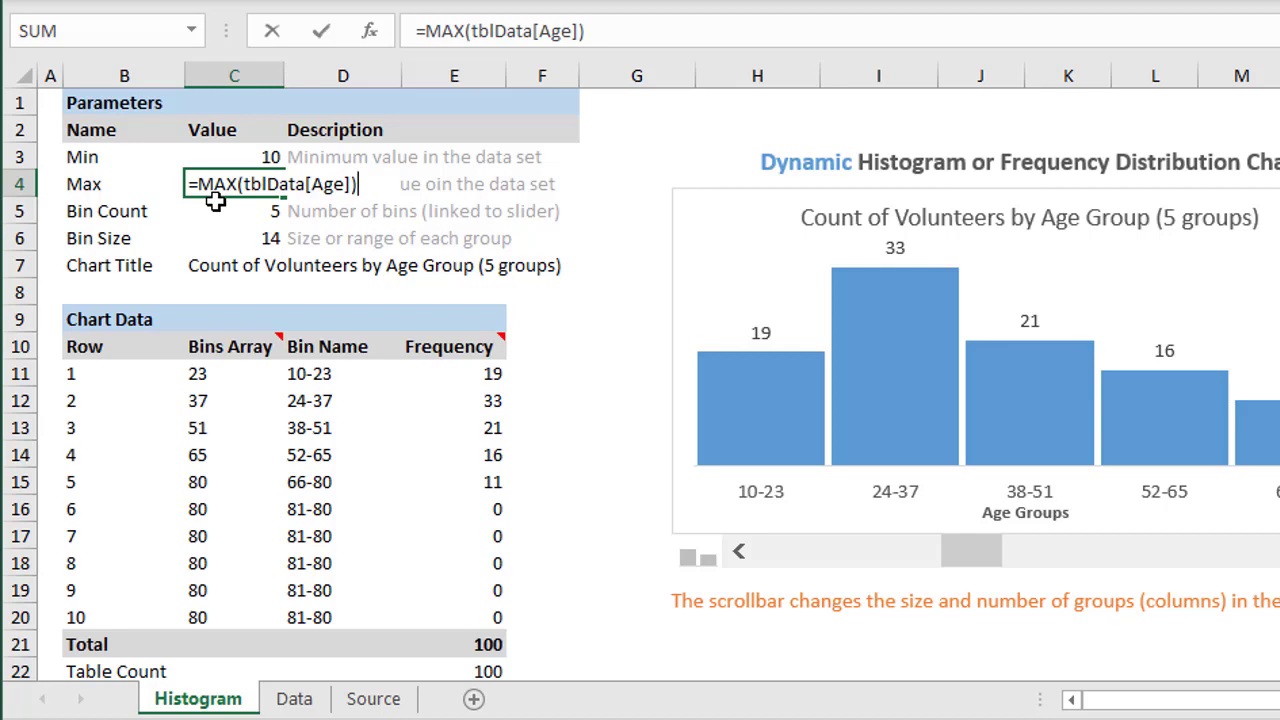
key(ctrl+Return)
Check the Bin Count cell C5 and inspect the Bin Size formula in C6, leaving both as they are
click(244, 214)
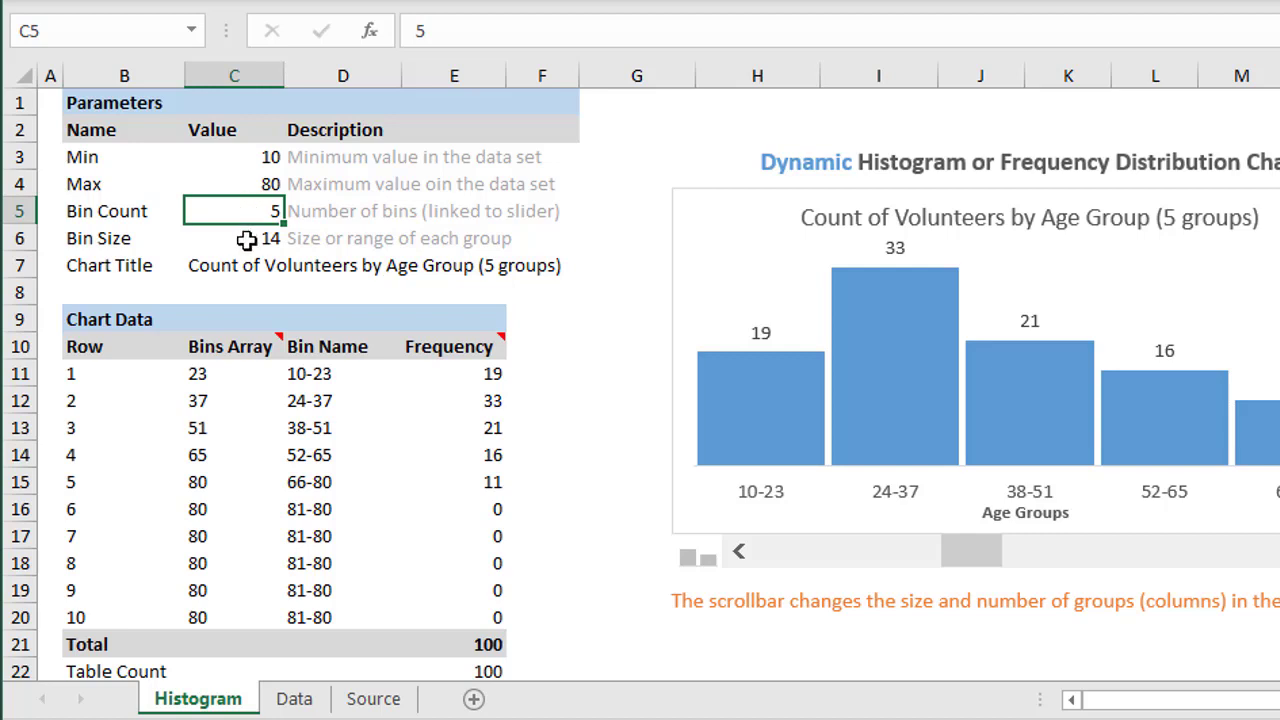
click(232, 240)
key(F2)
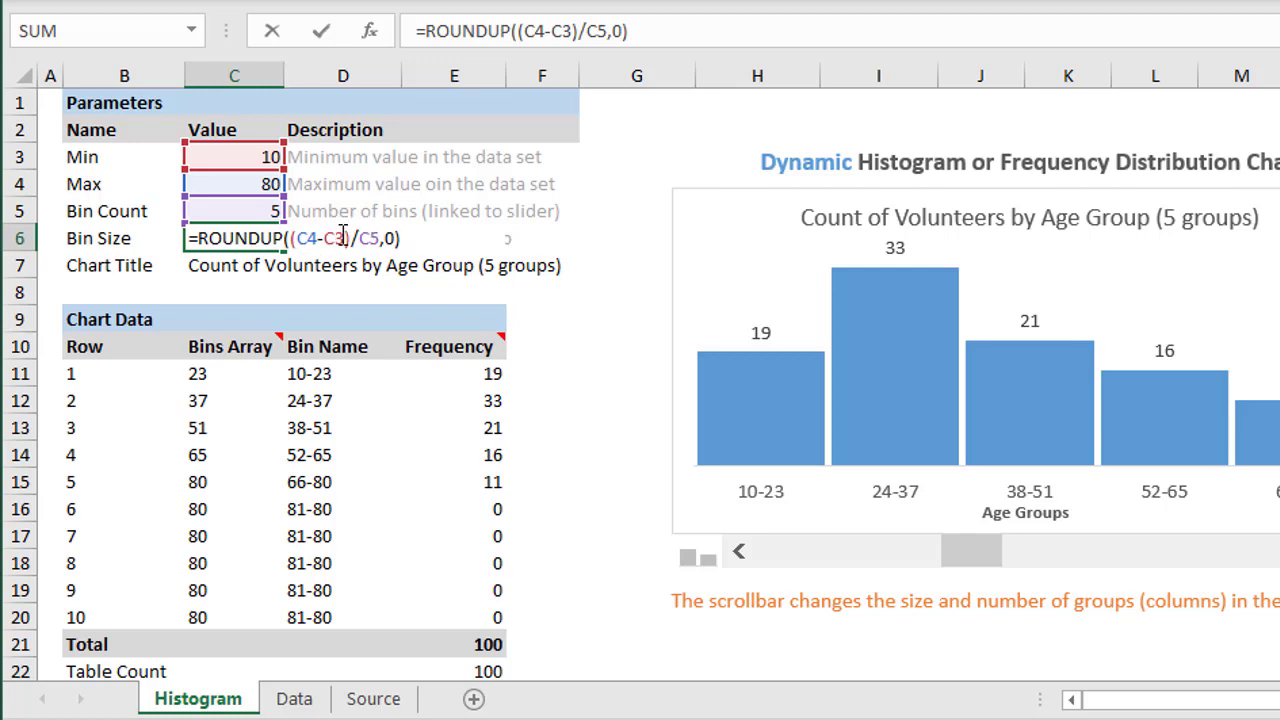
key(Escape)
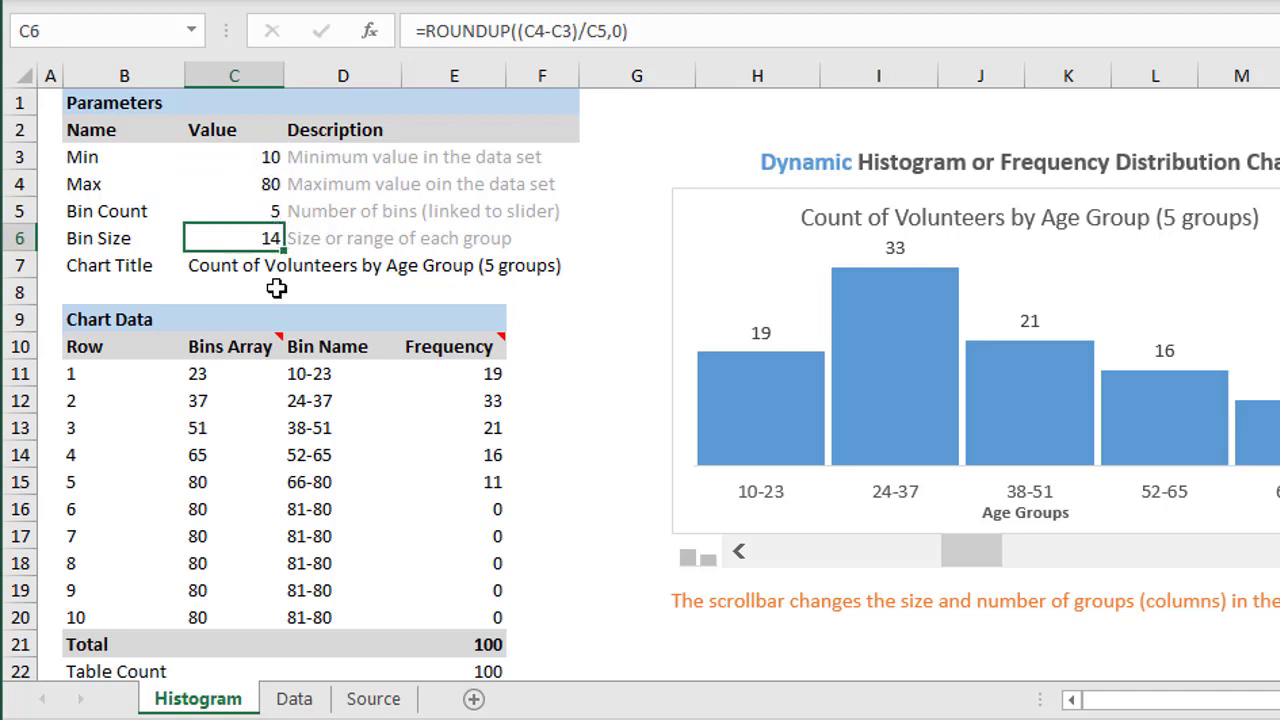
Inspect the second row's Bins Array formula in C12 and its Bin Name formula in D12 without altering them
click(210, 402)
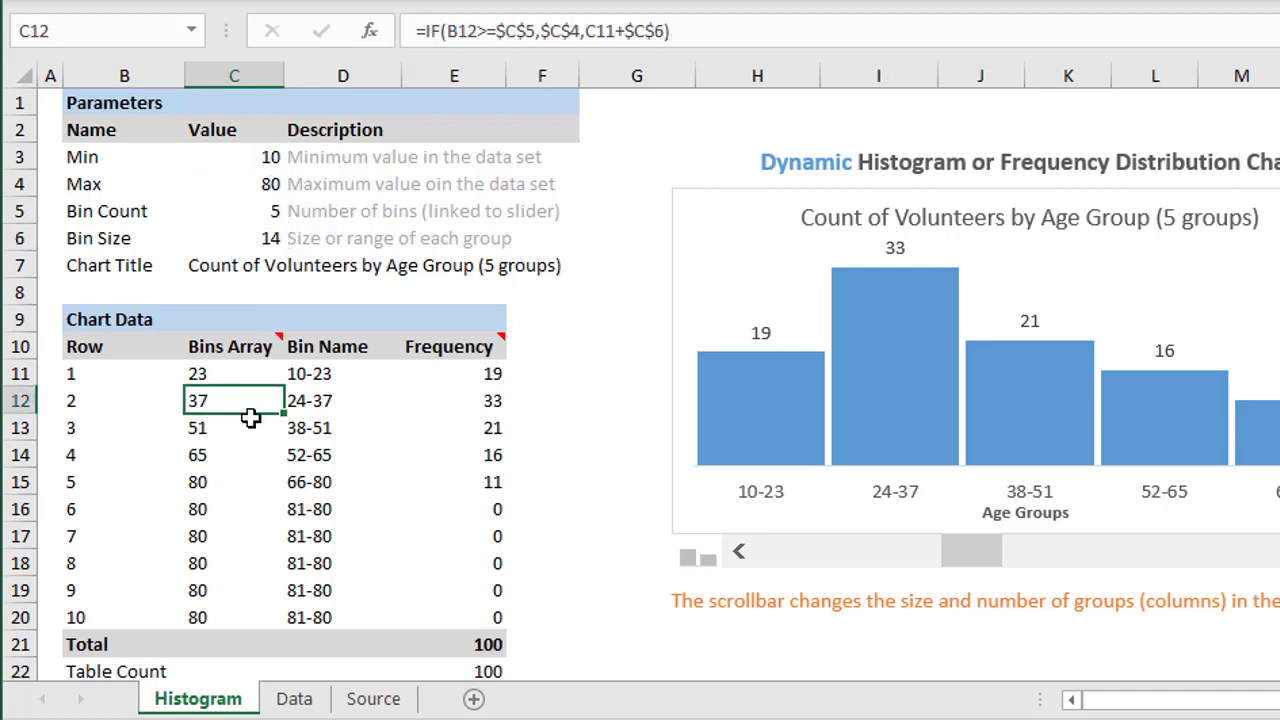
key(F2)
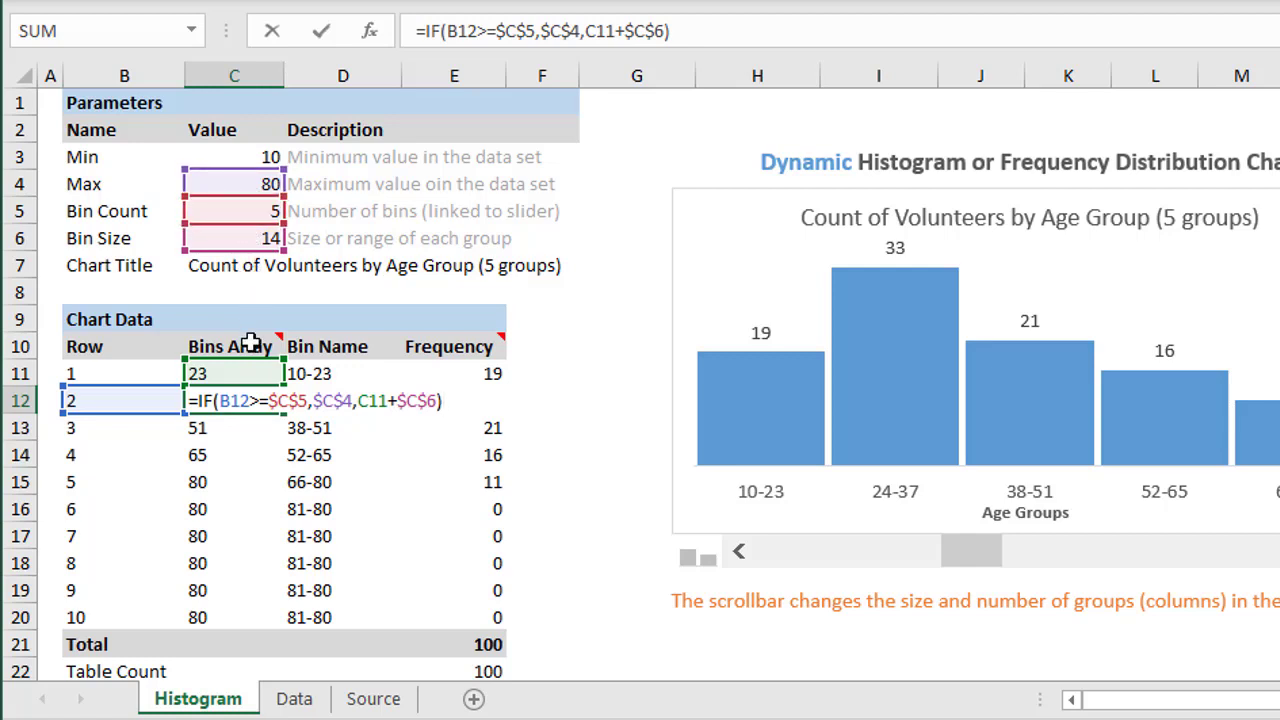
key(ctrl+Return)
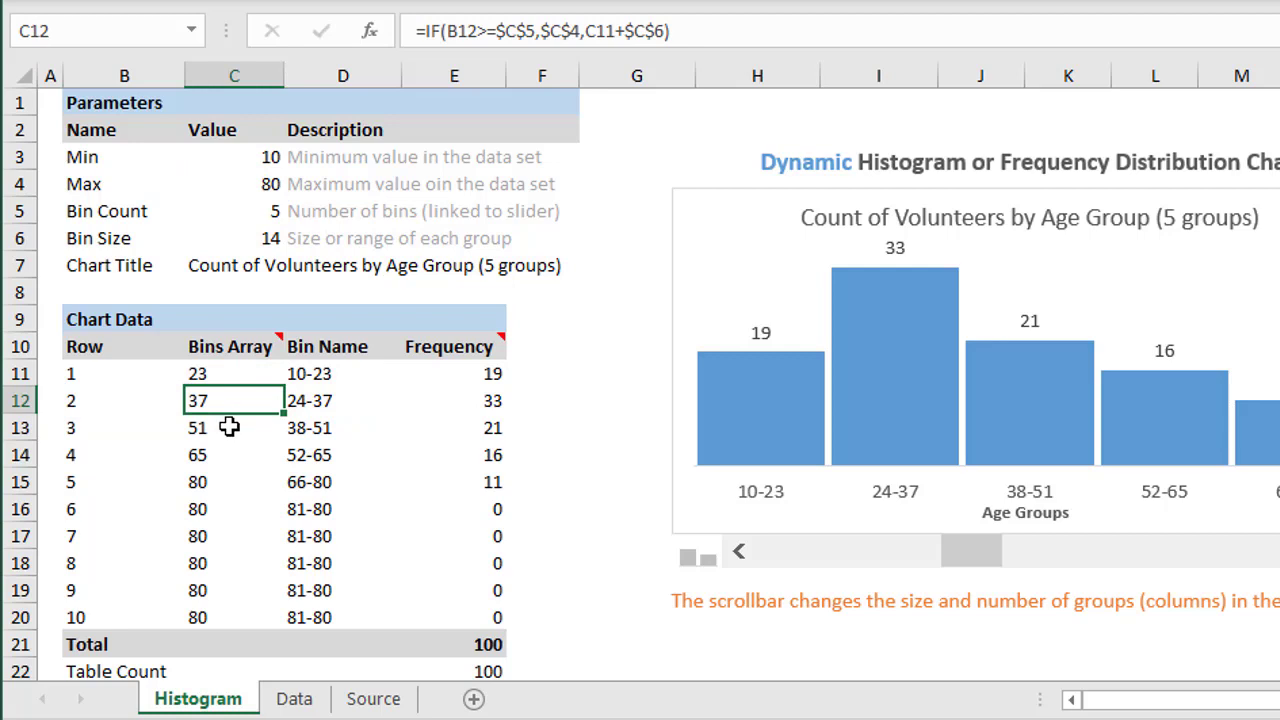
click(308, 401)
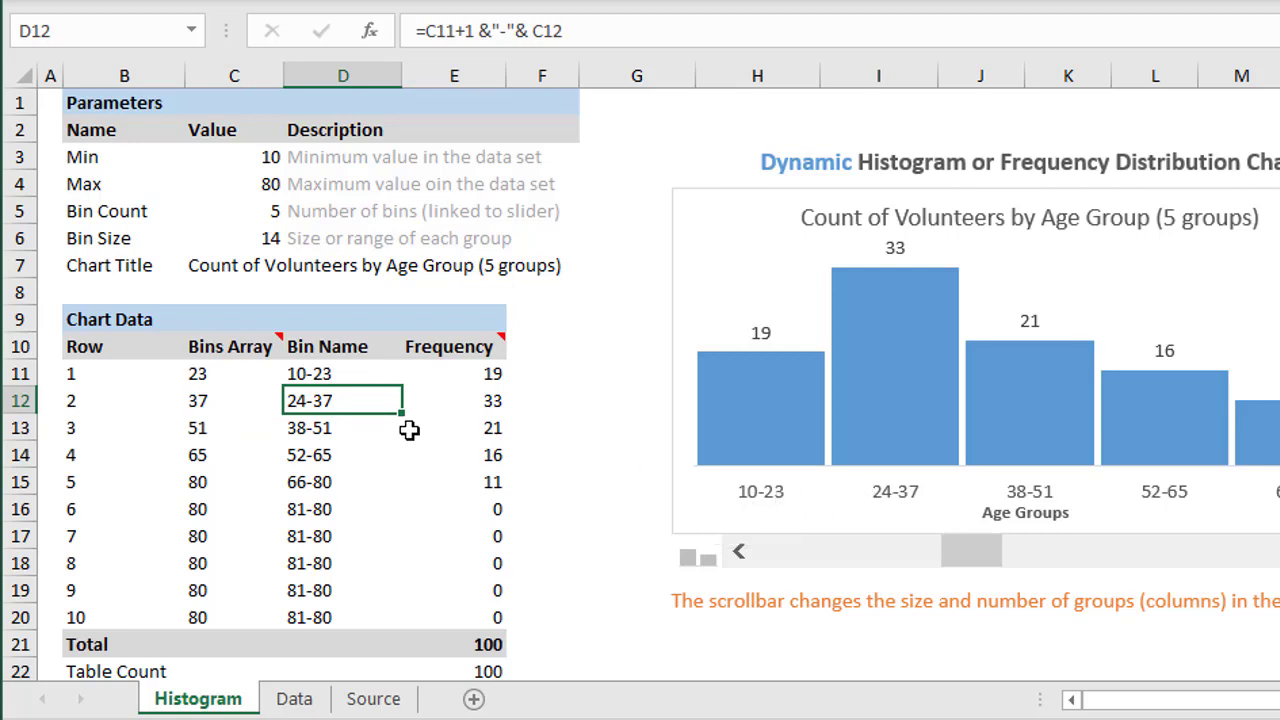
key(F2)
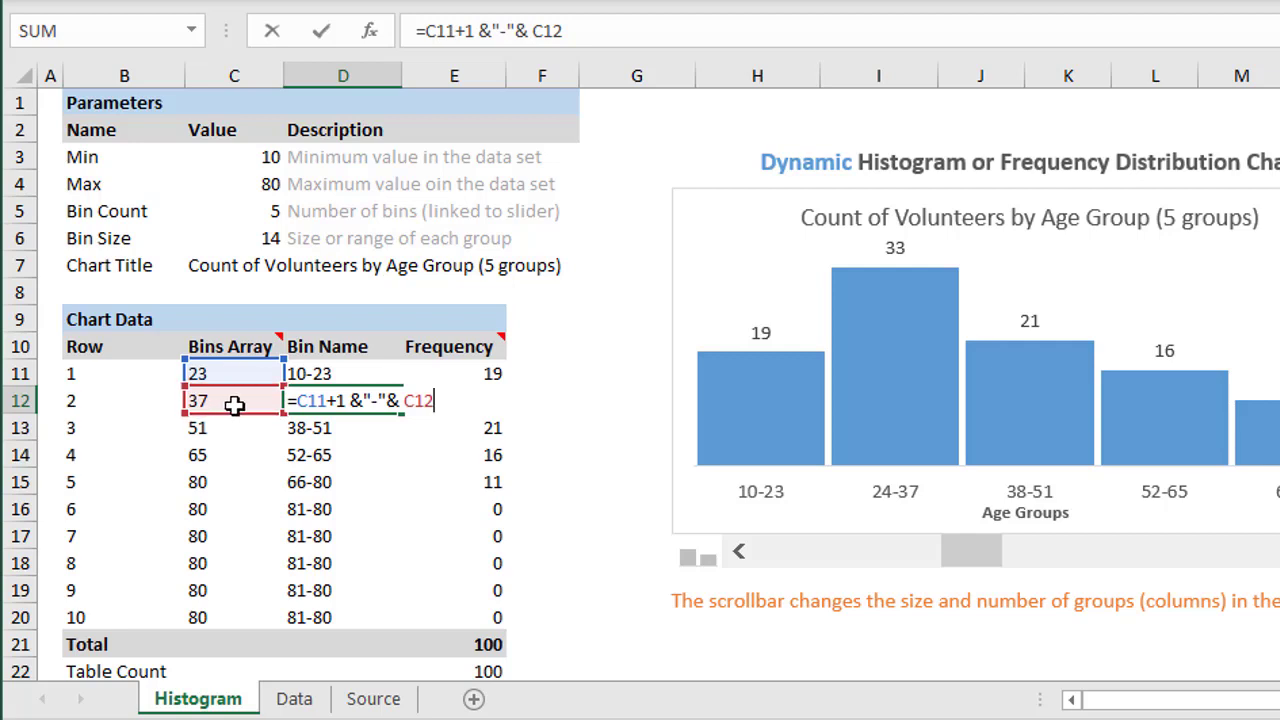
key(ctrl+Return)
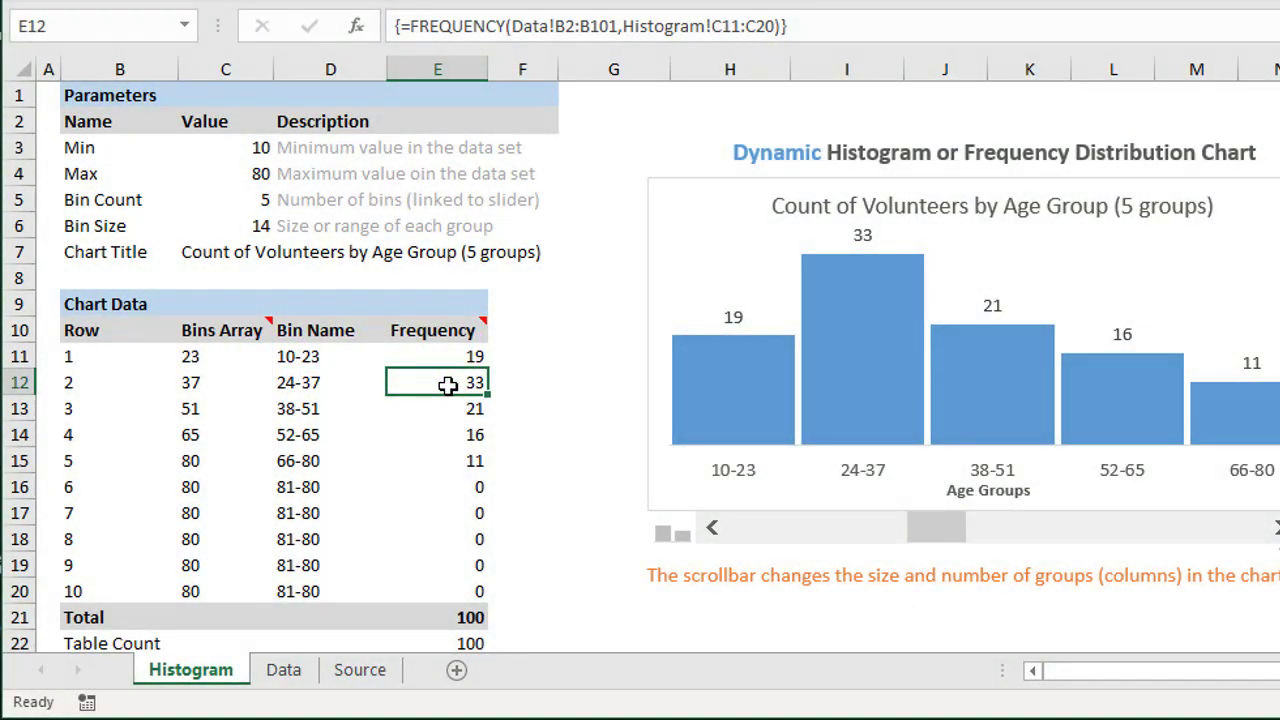
Inspect the FREQUENCY array formula in E12 and re-enter it unchanged as an array formula
key(F2)
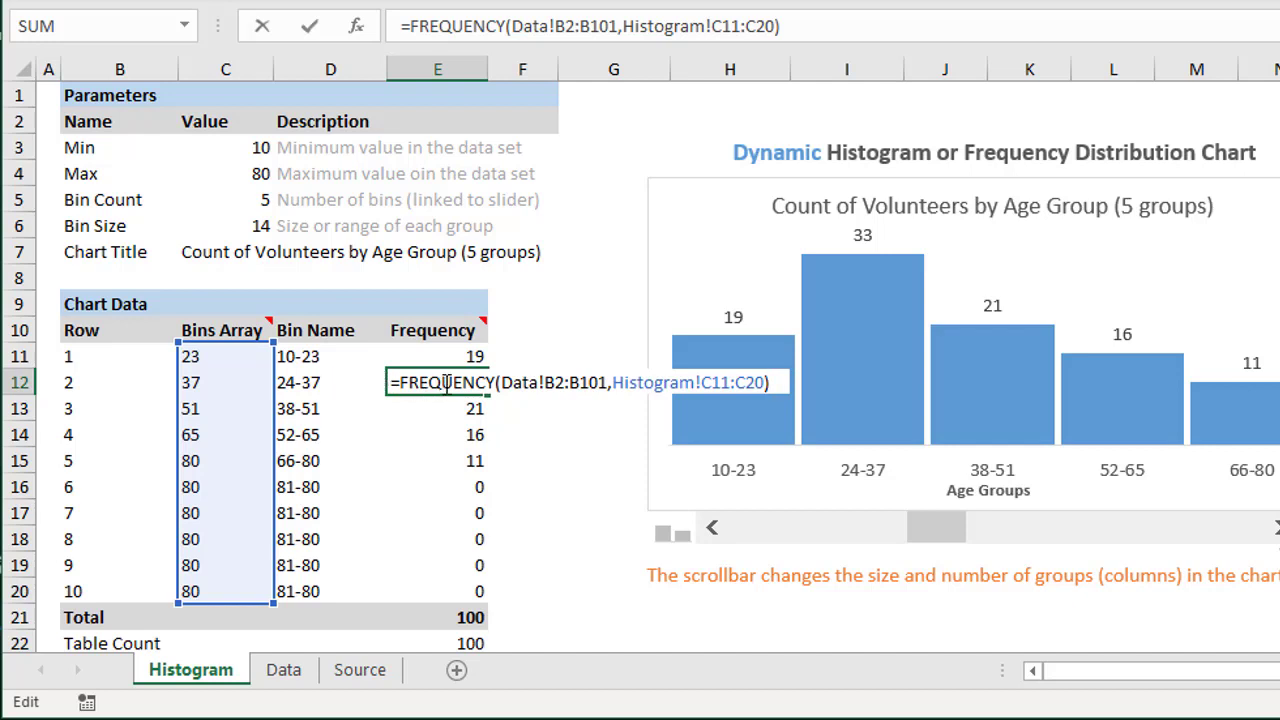
mouse_move(744, 355)
mouse_move(849, 264)
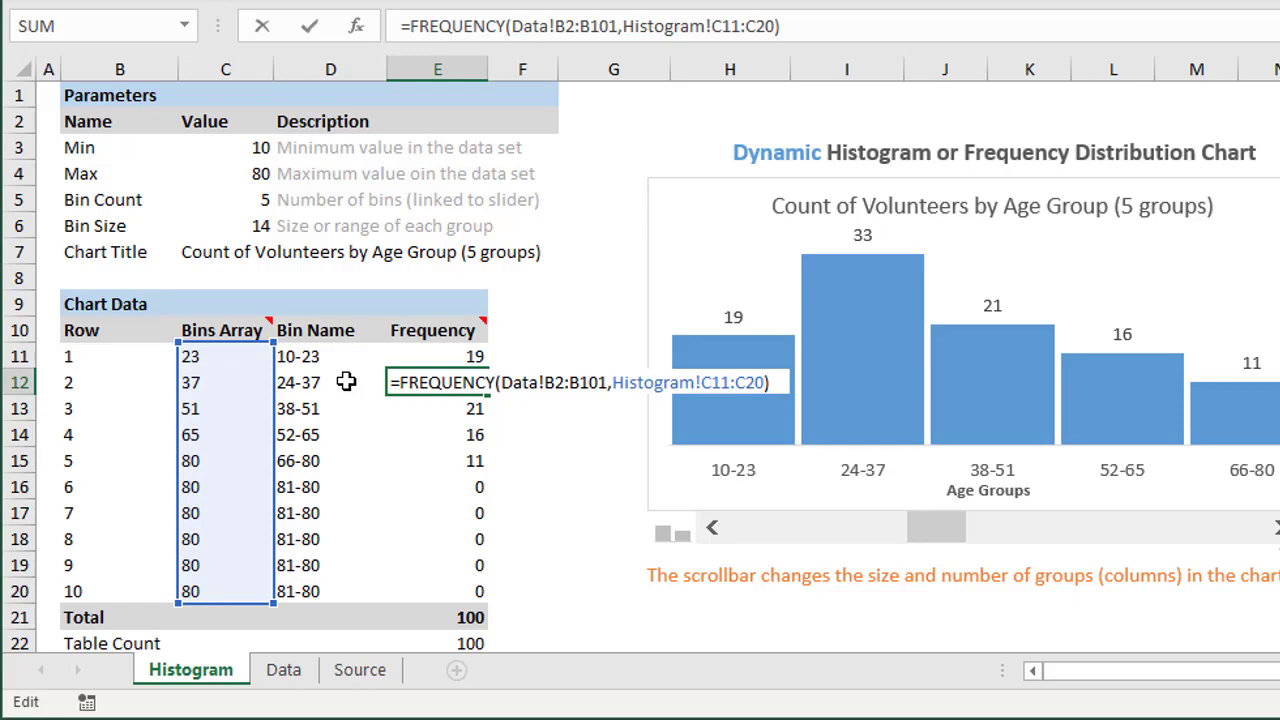
key(ctrl+shift+Return)
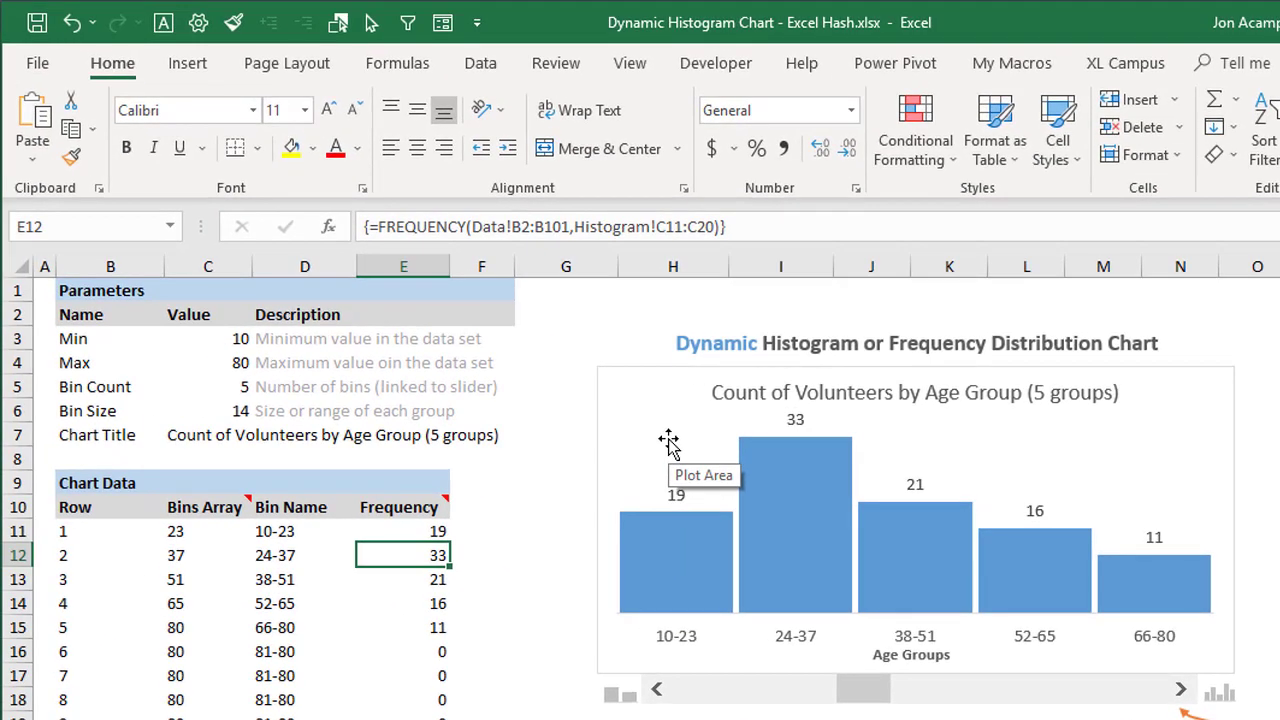
Examine the rngCount named range's OFFSET reference and the cells it covers in the Name Manager, and close the manager
click(399, 72)
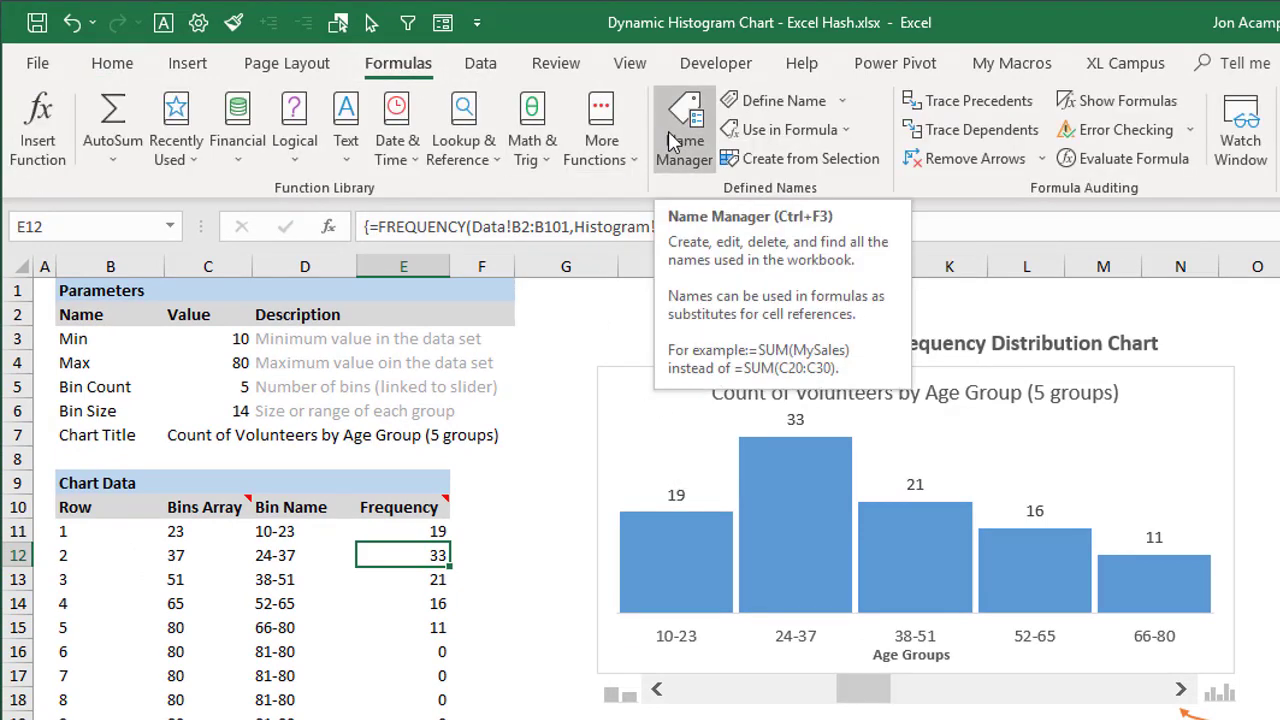
click(672, 140)
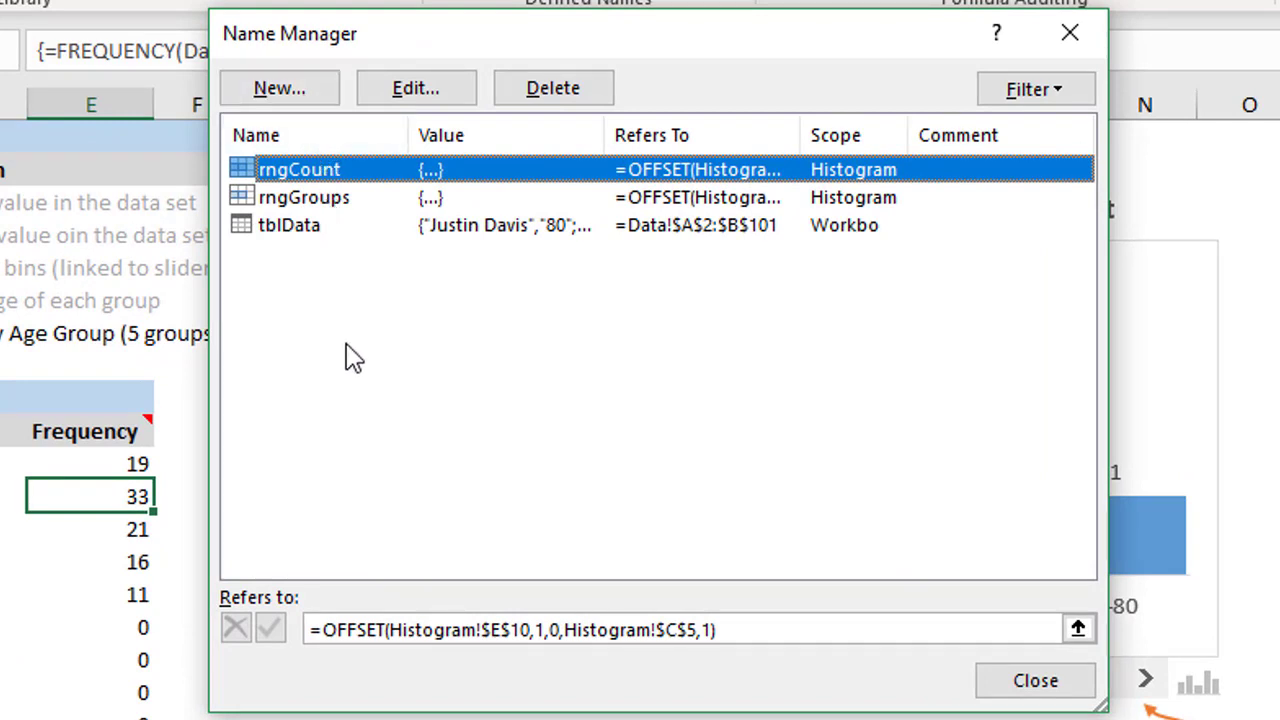
click(393, 630)
click(369, 630)
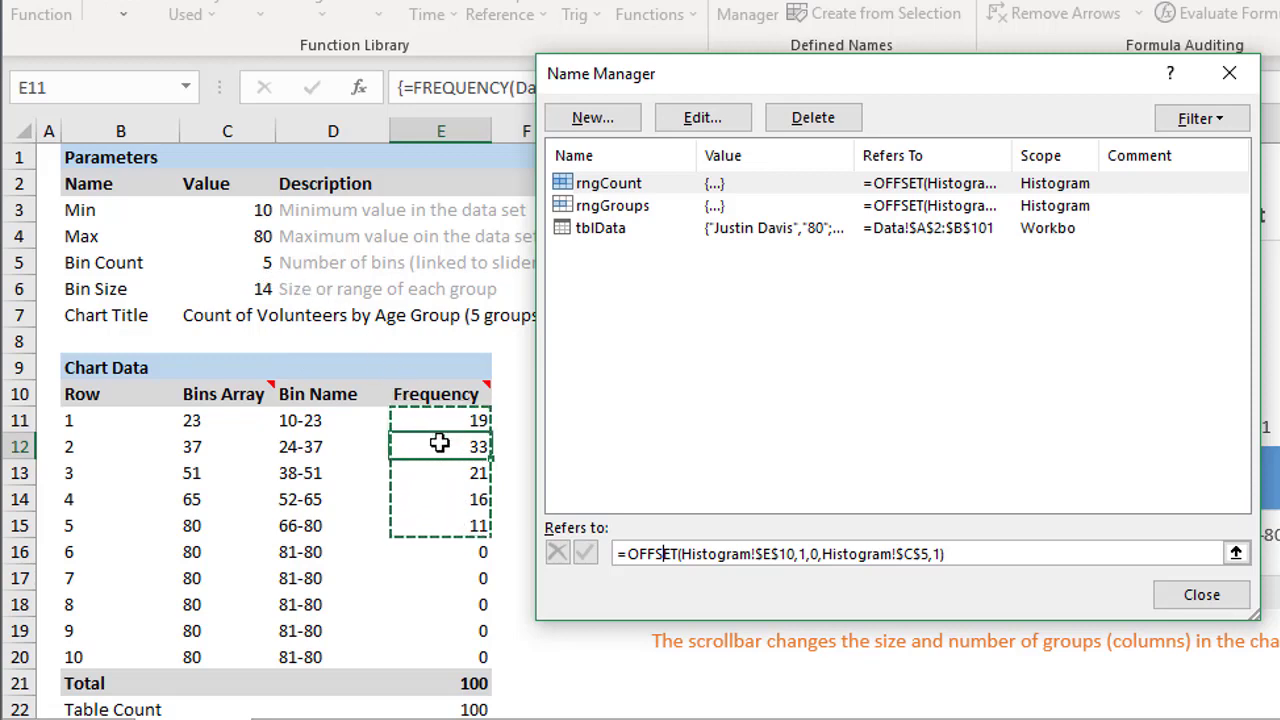
click(1201, 596)
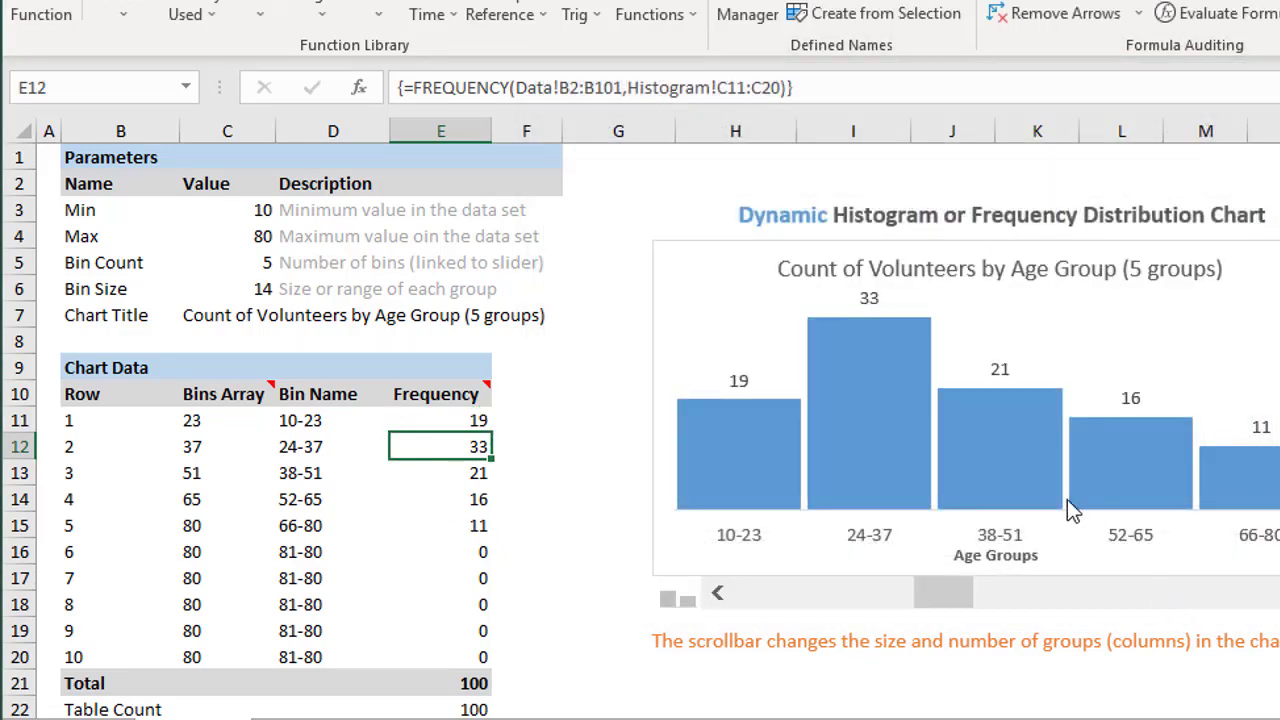
Open the histogram chart's data source and check which named range supplies the Frequency series values
click(730, 297)
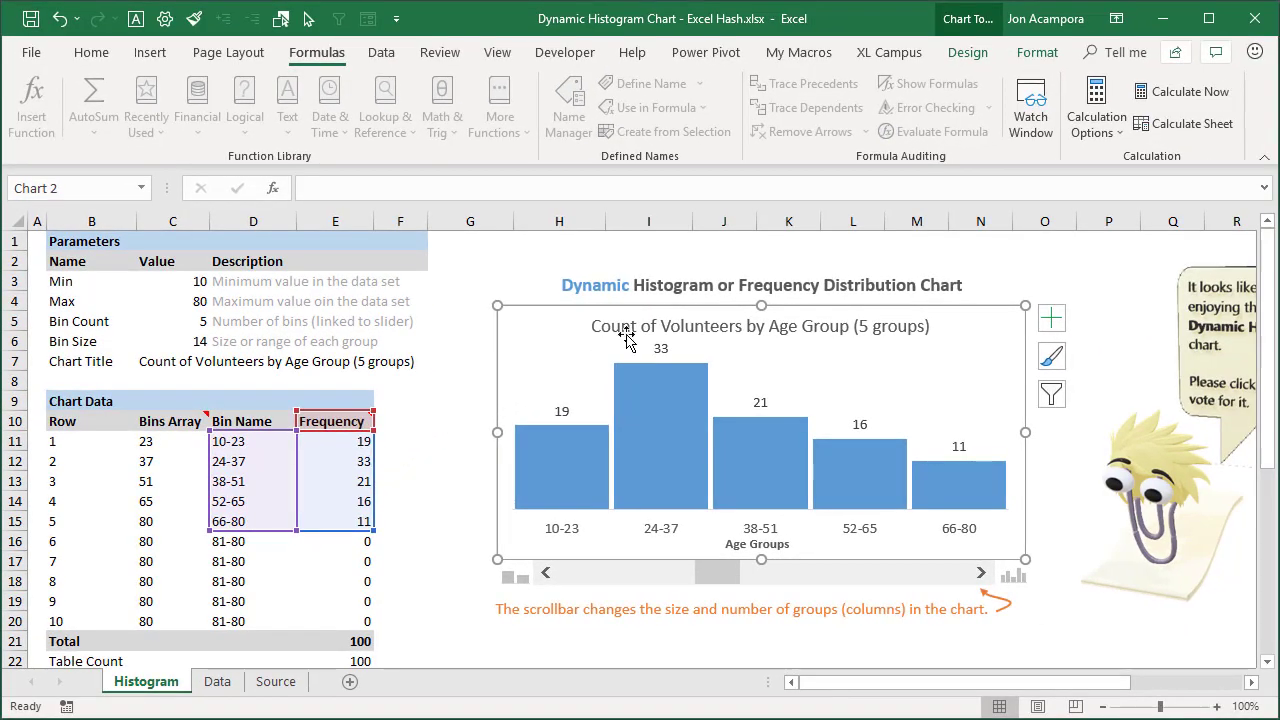
click(964, 55)
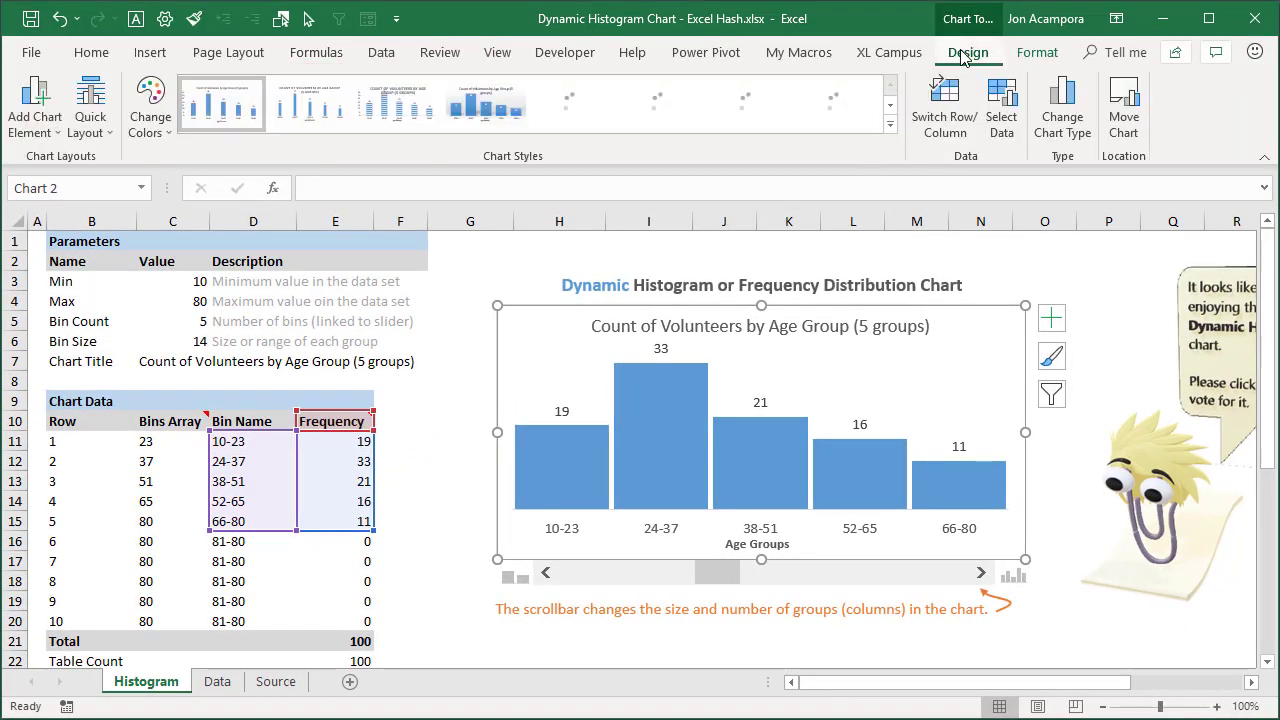
click(1001, 110)
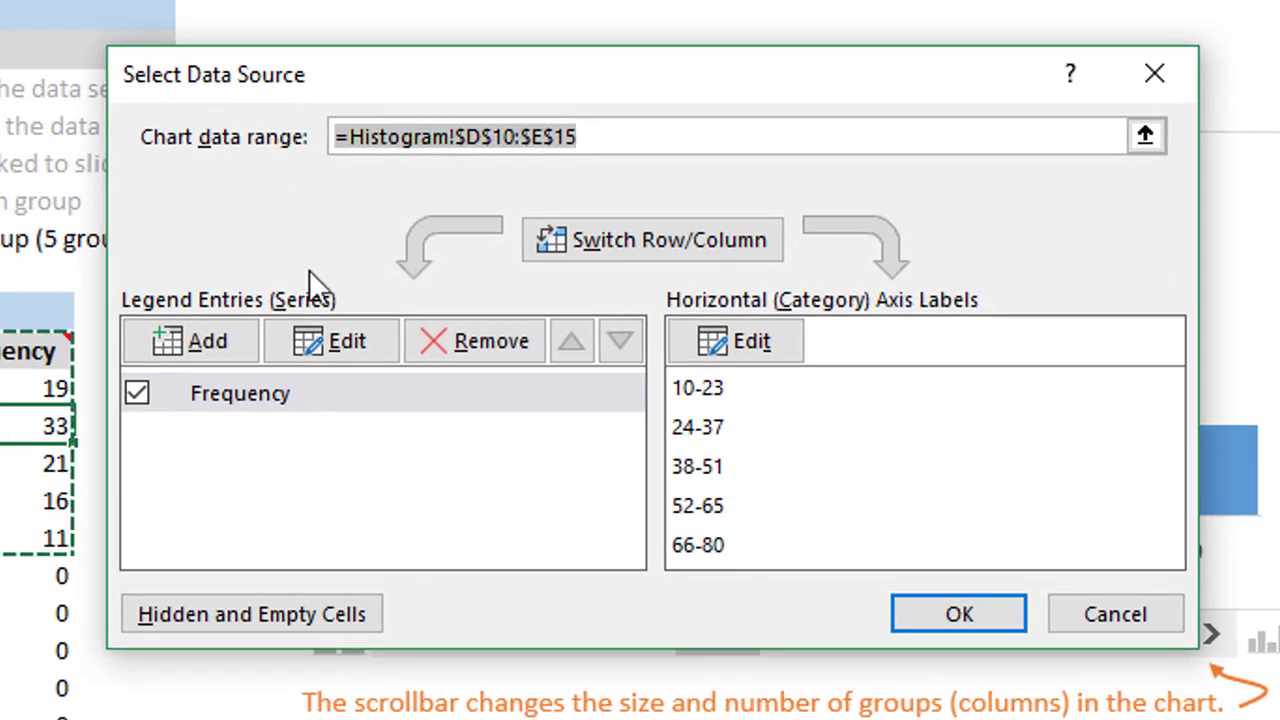
click(339, 340)
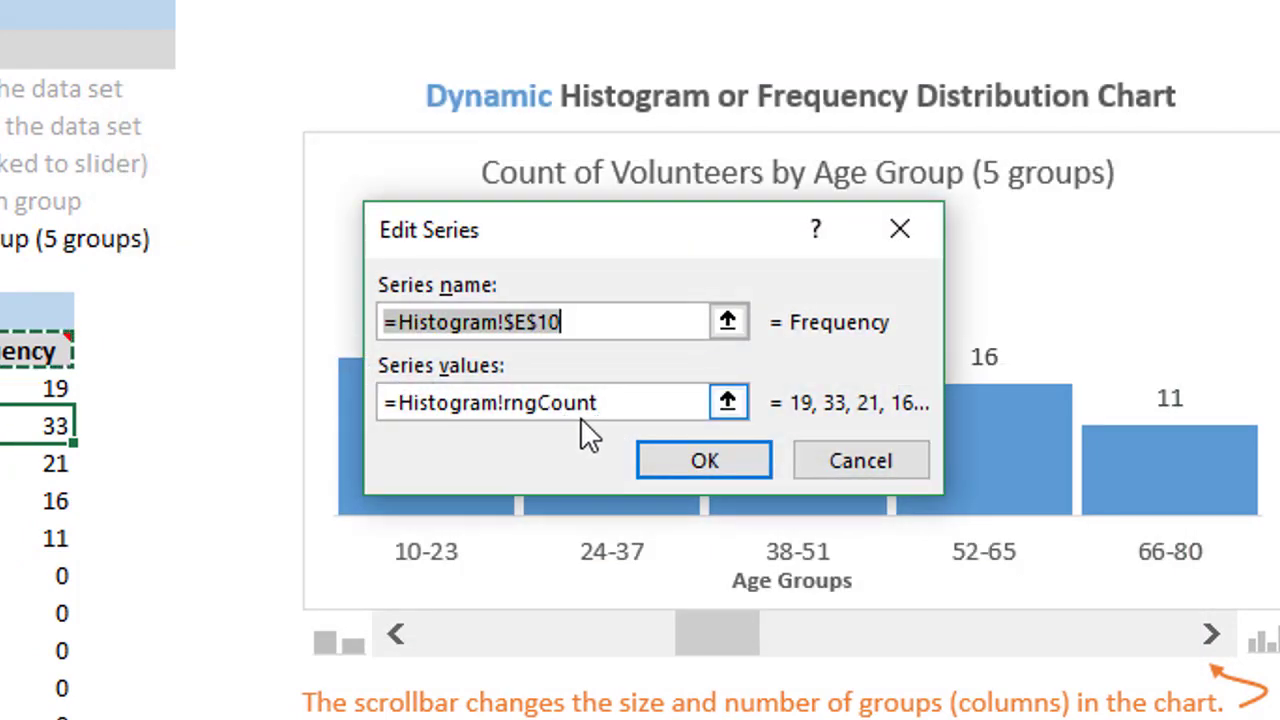
click(822, 468)
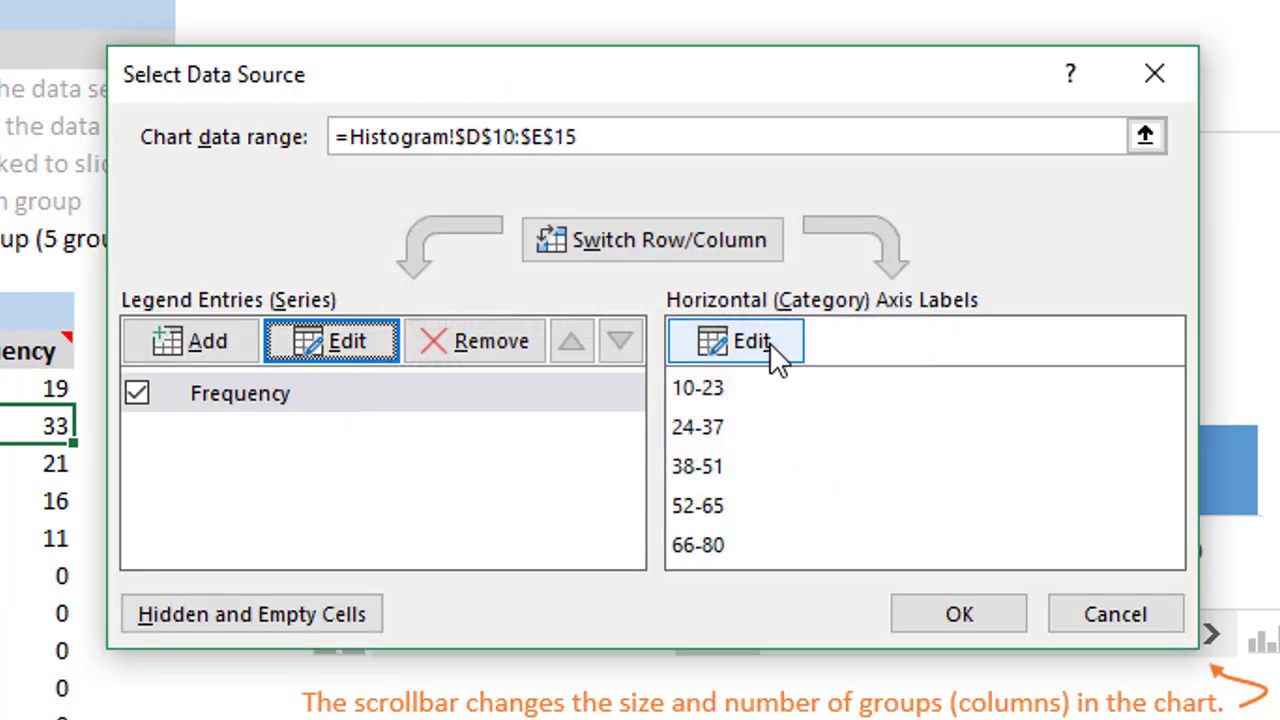
Check the named range used for the chart's horizontal axis labels and leave the data source settings unchanged
click(768, 344)
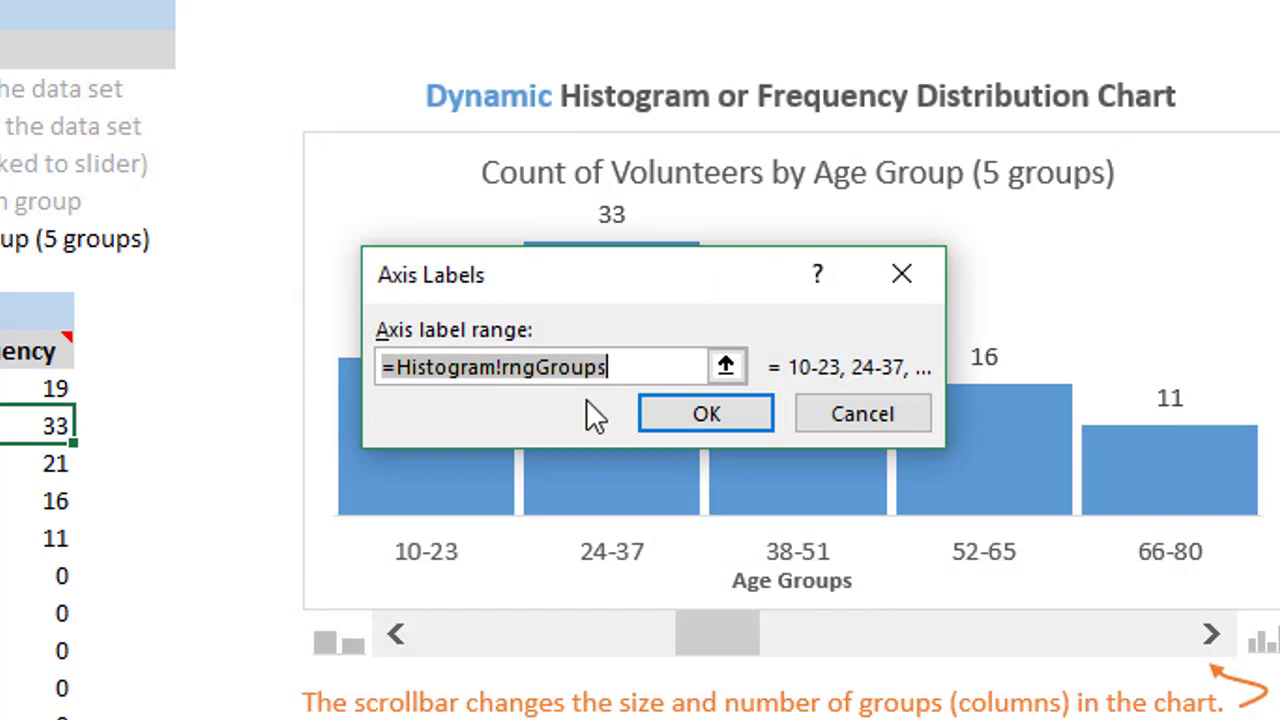
click(706, 416)
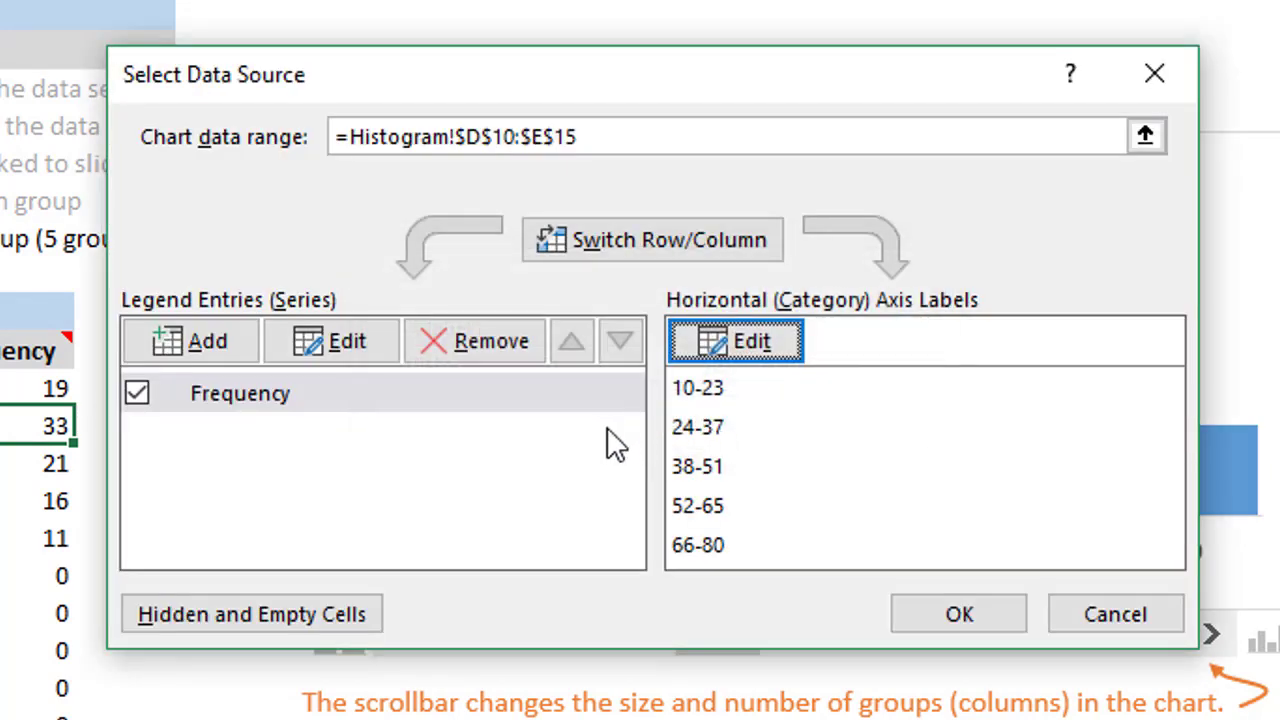
click(1077, 615)
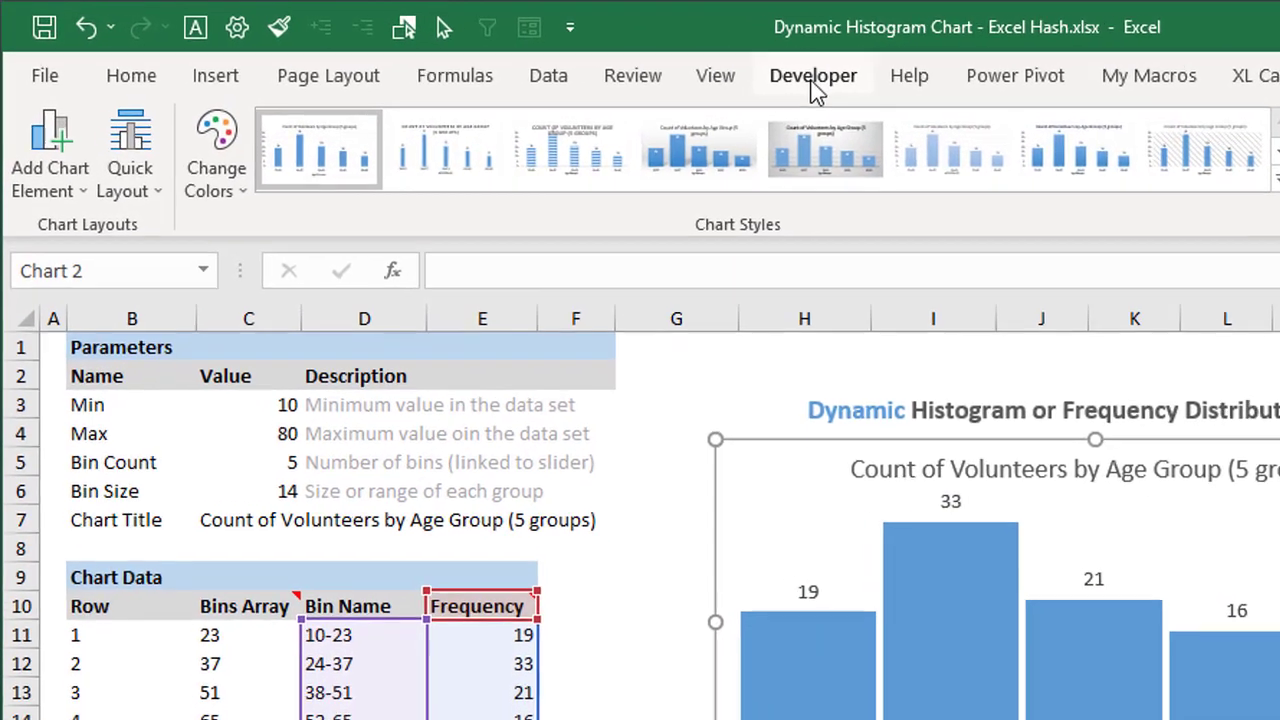
Insert a Scroll Bar form control as a wide horizontal bar beneath the orange caption under the histogram
click(697, 70)
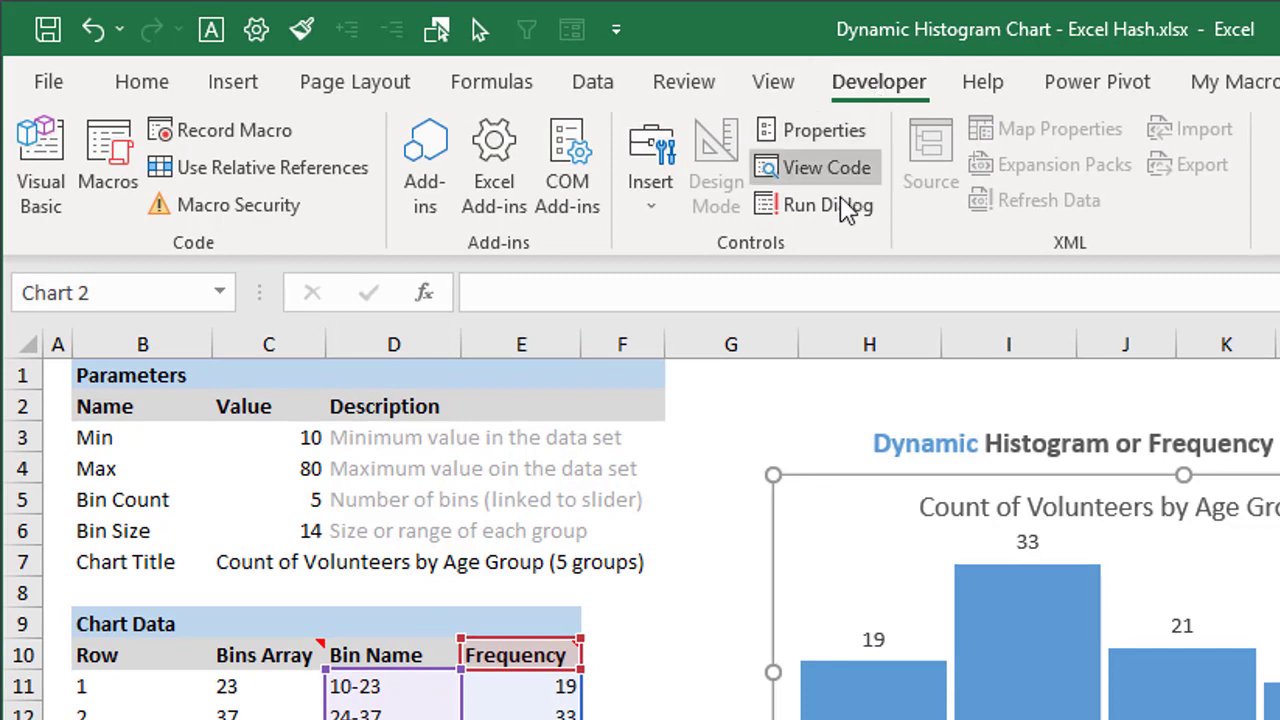
click(664, 198)
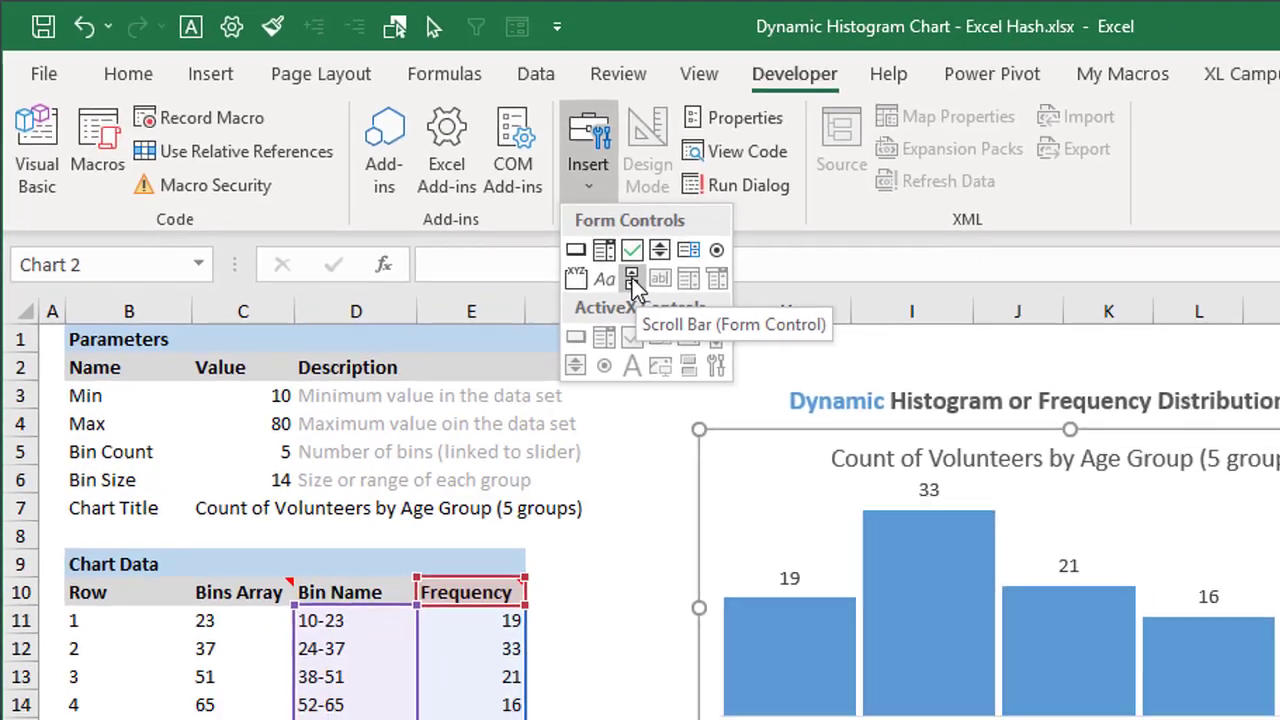
click(699, 308)
drag(522, 628, 958, 684)
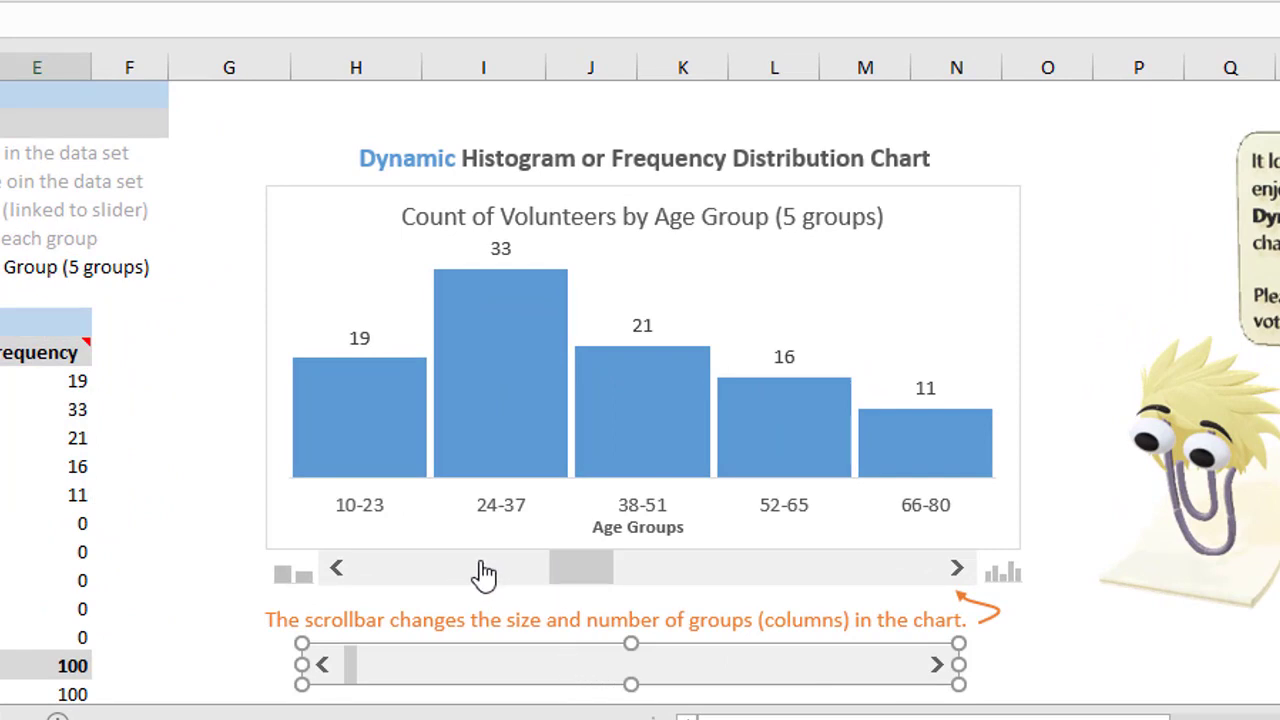
Examine the original scrollbar's control settings, including its page change value and cell link, and leave them unchanged
scroll(484, 573, down, 2)
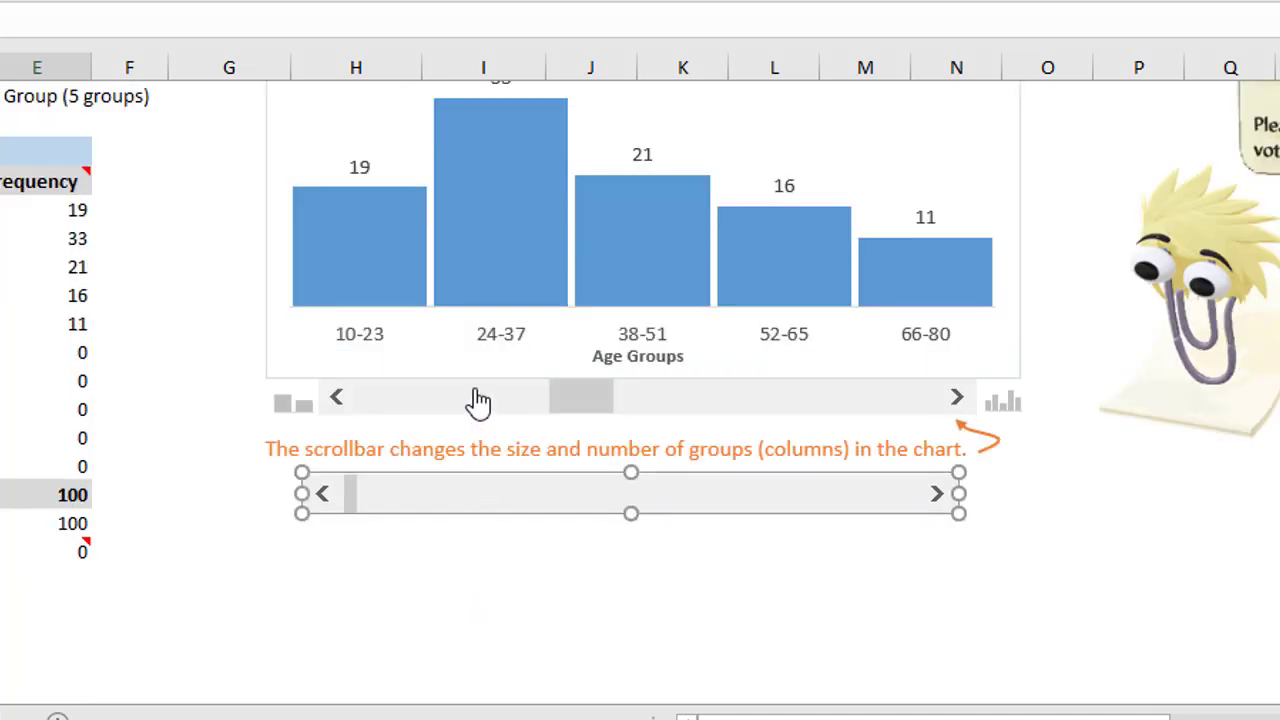
right_click(478, 400)
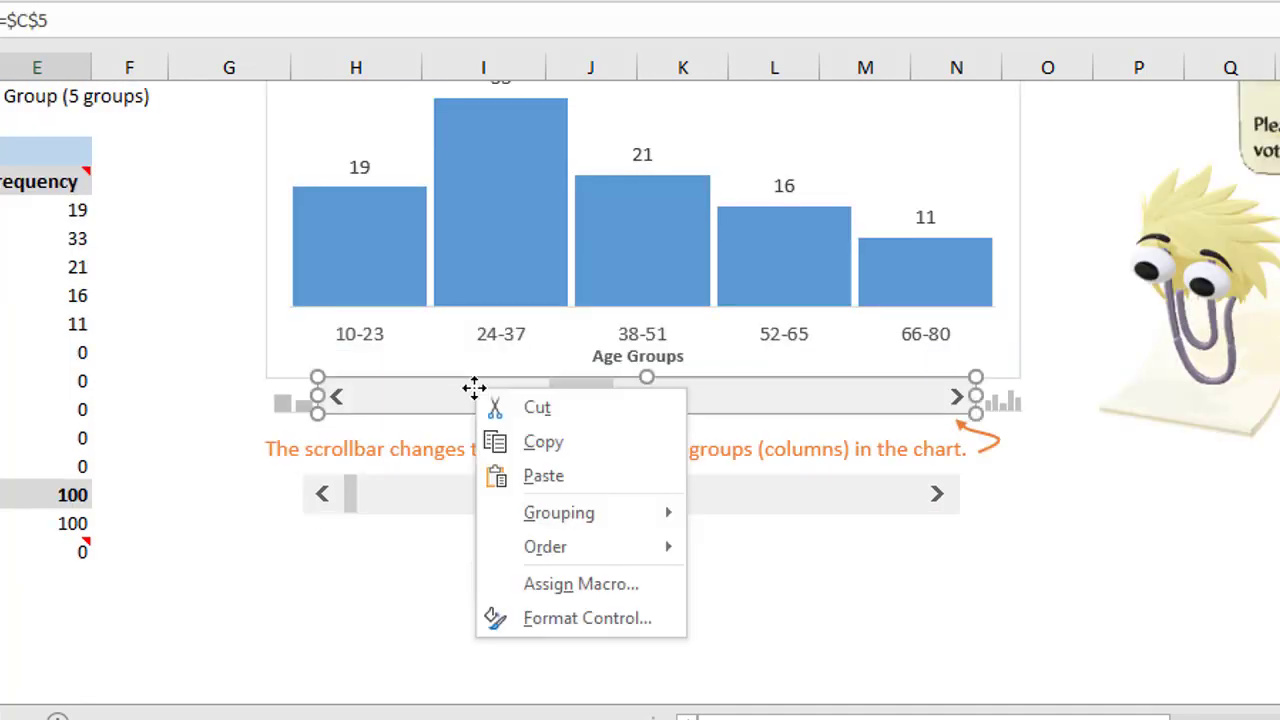
click(539, 620)
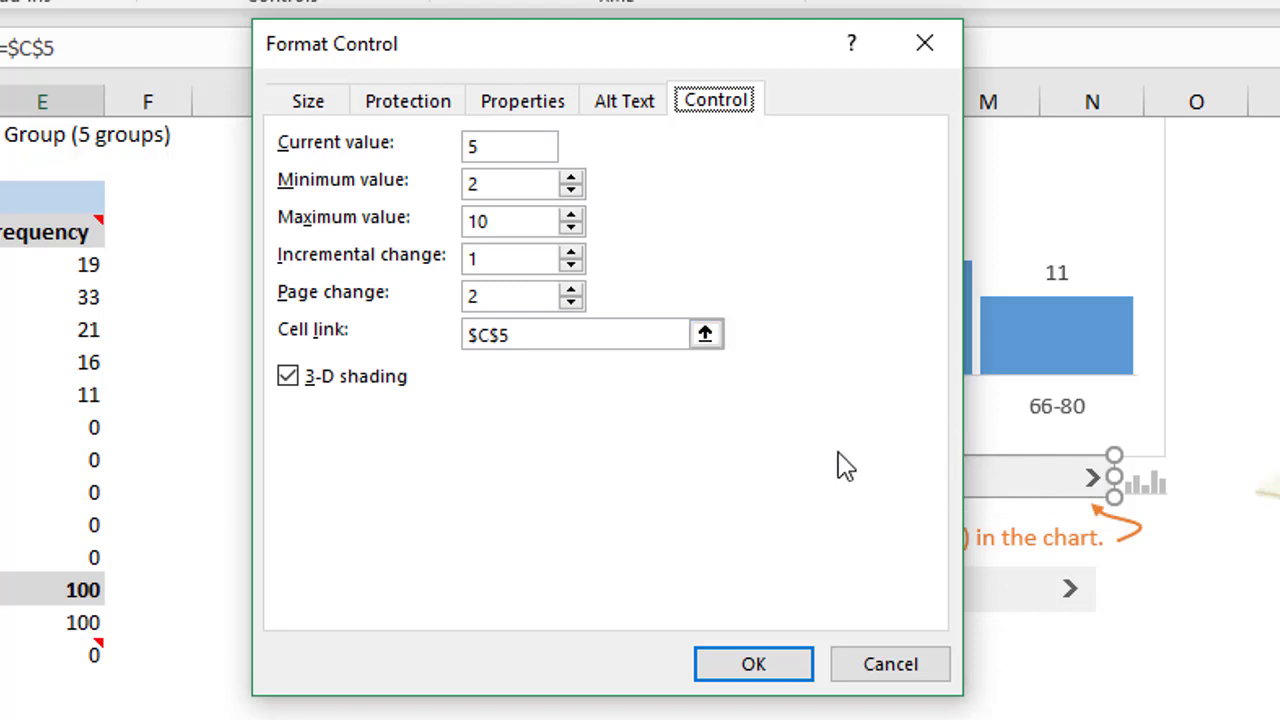
click(505, 297)
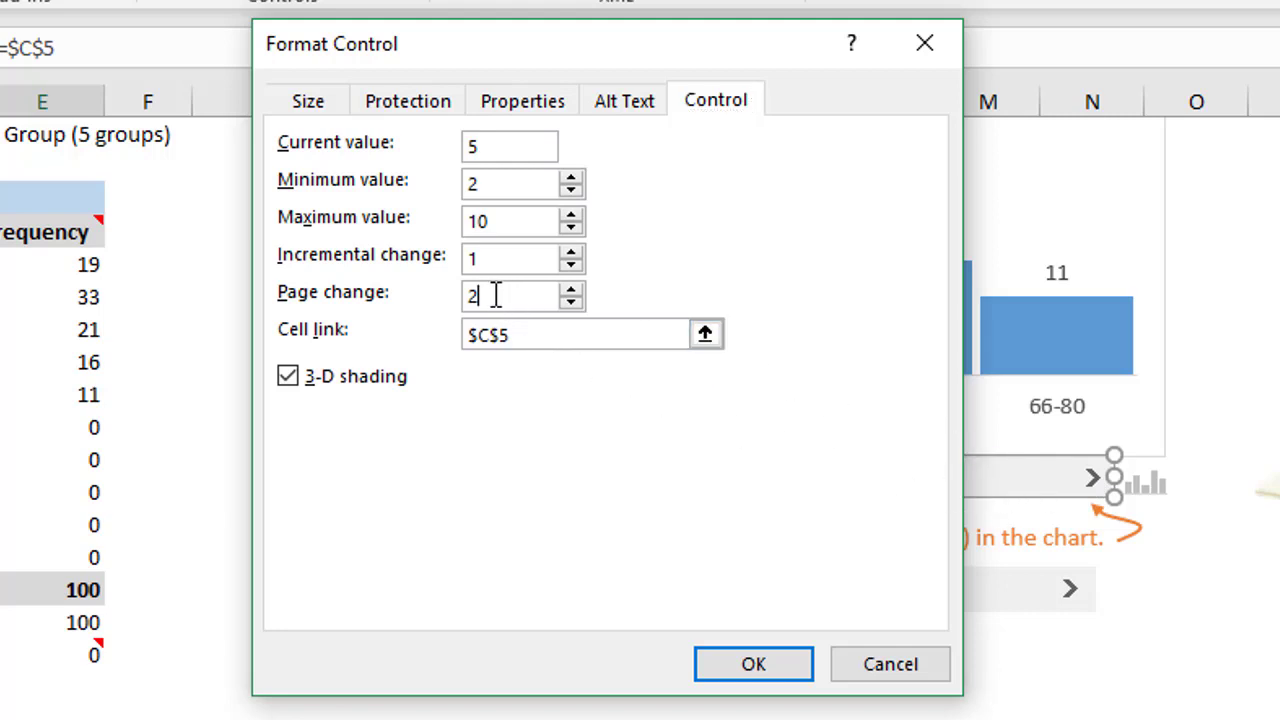
drag(494, 296, 471, 296)
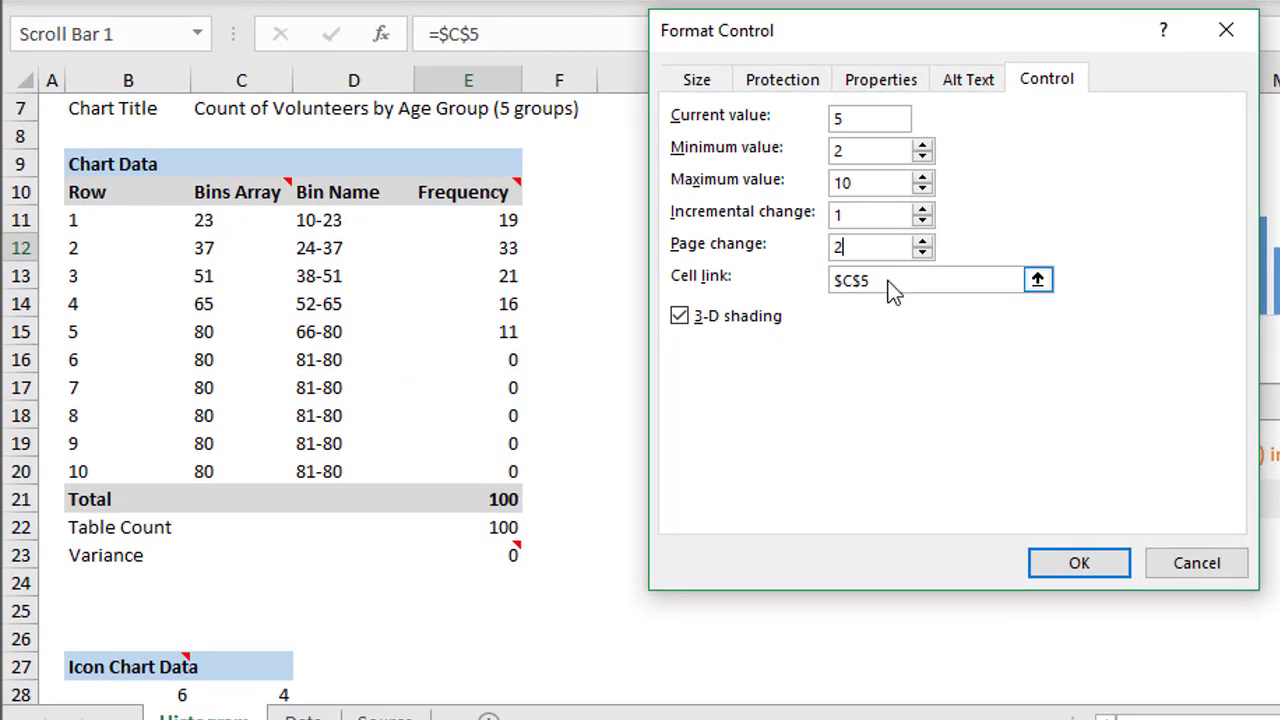
click(893, 289)
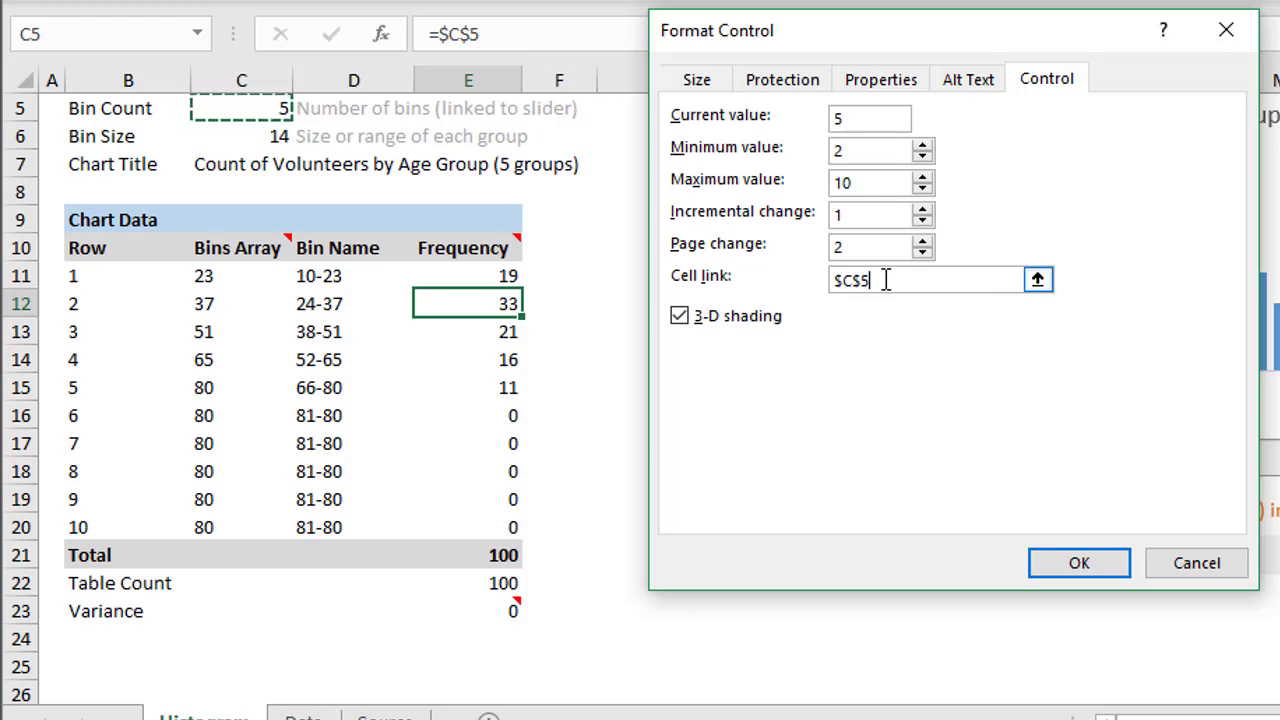
click(1172, 562)
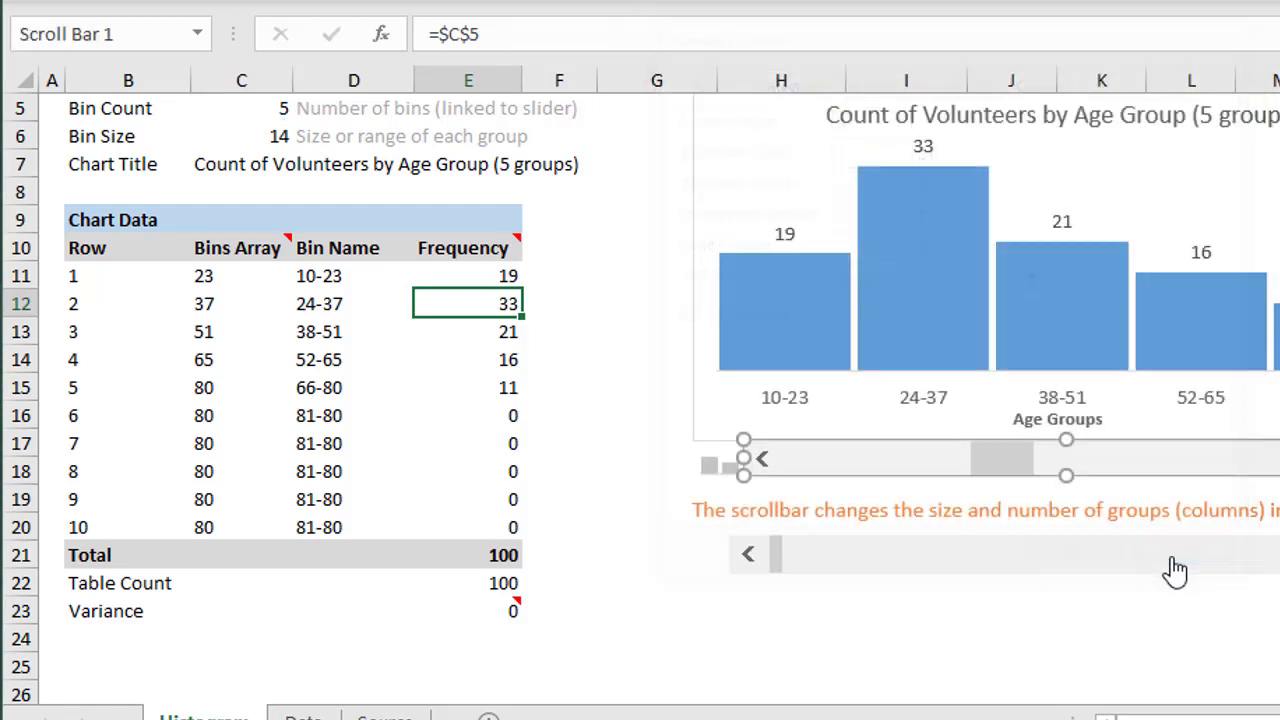
Lower the histogram to 4 groups with its scrollbar and select the linked Bin Count cell C5
click(700, 496)
click(762, 460)
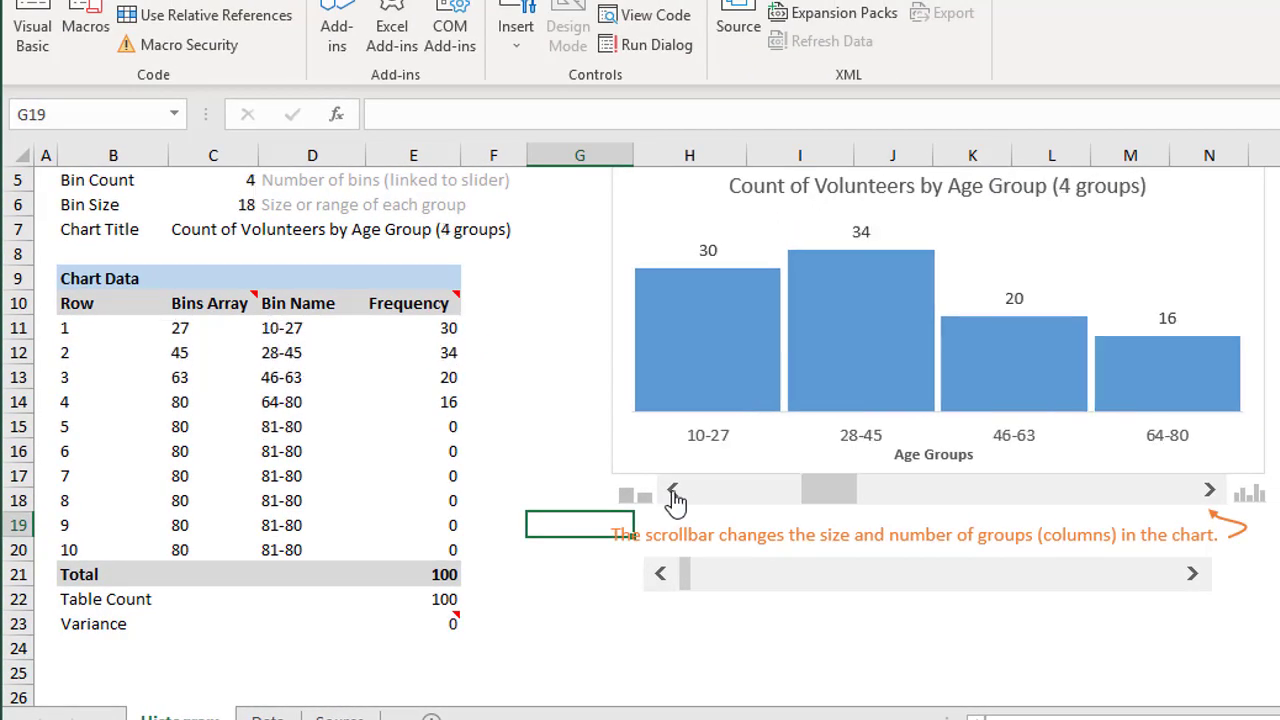
click(228, 179)
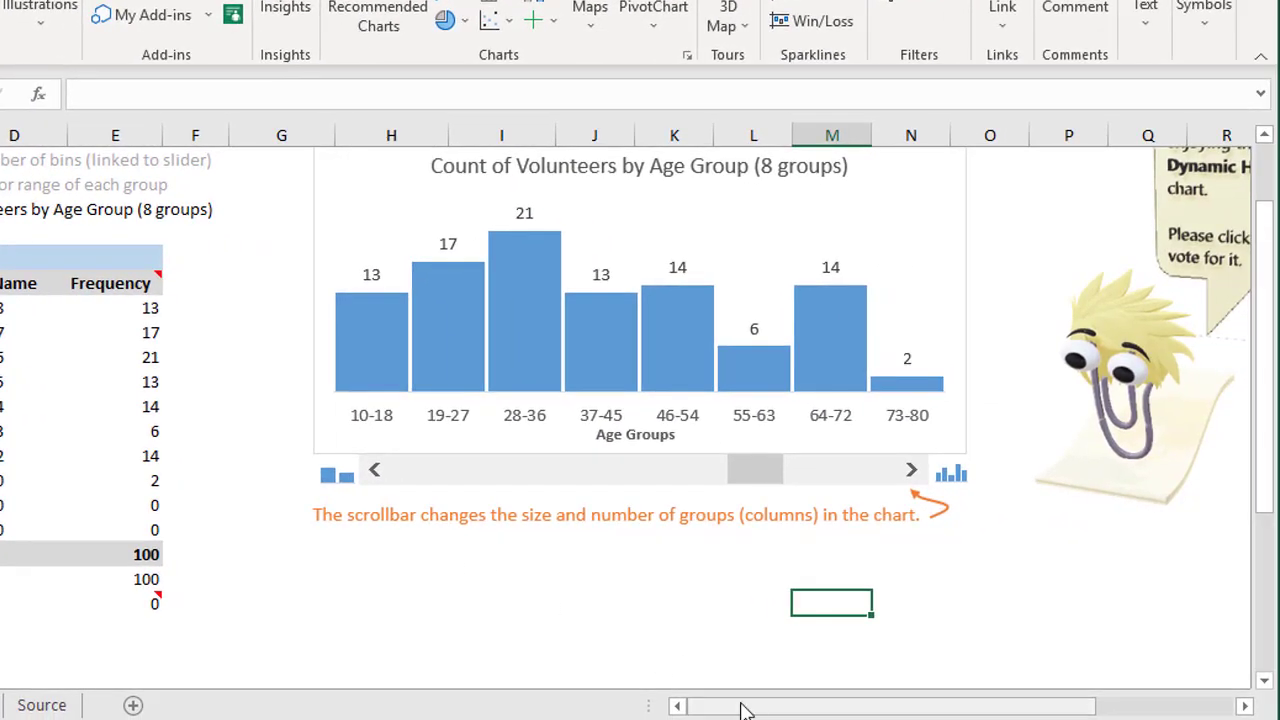
Insert the blue striped swimming reptile from the Dinosaurs category of the online 3D models
drag(909, 716, 884, 710)
drag(1266, 495, 1264, 421)
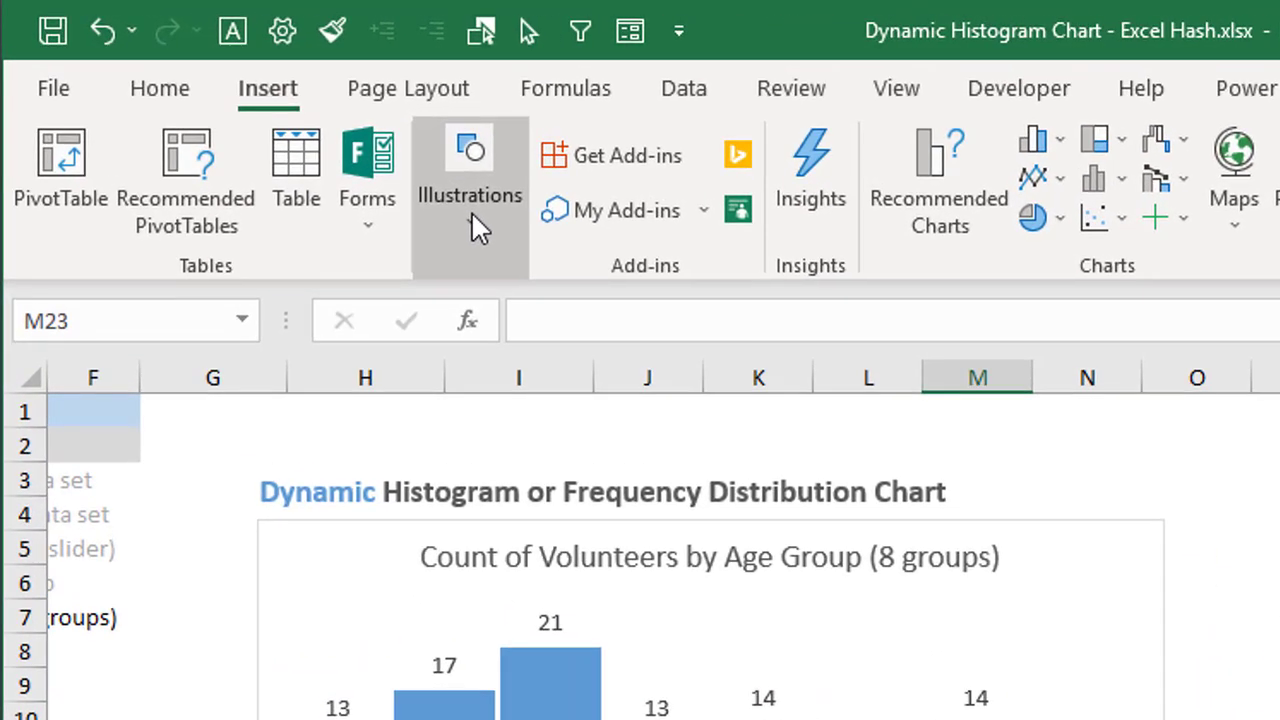
click(378, 177)
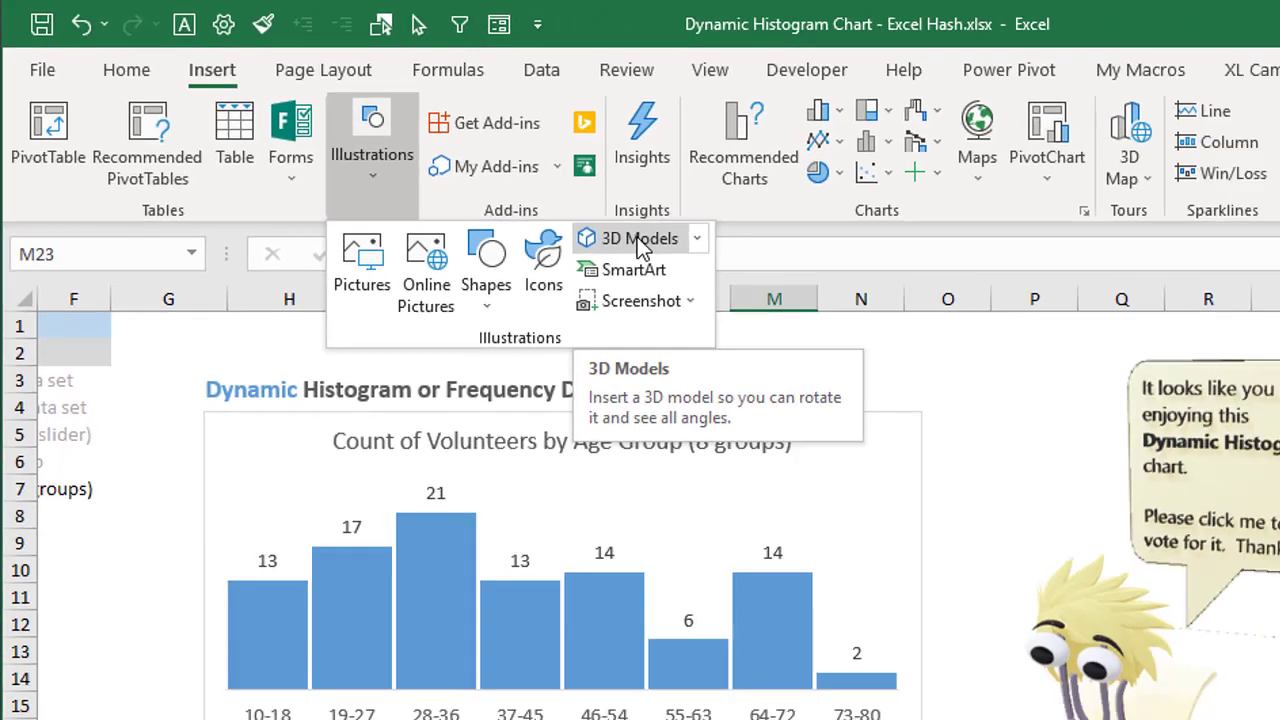
click(810, 303)
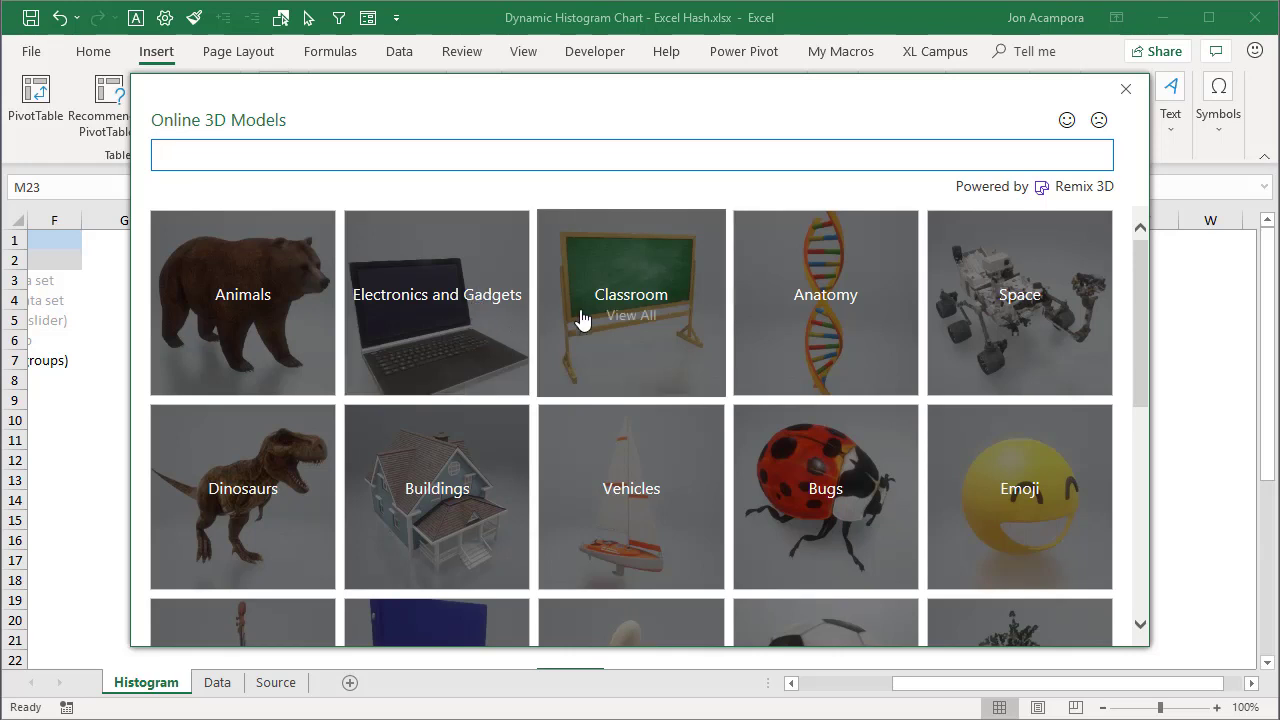
click(270, 500)
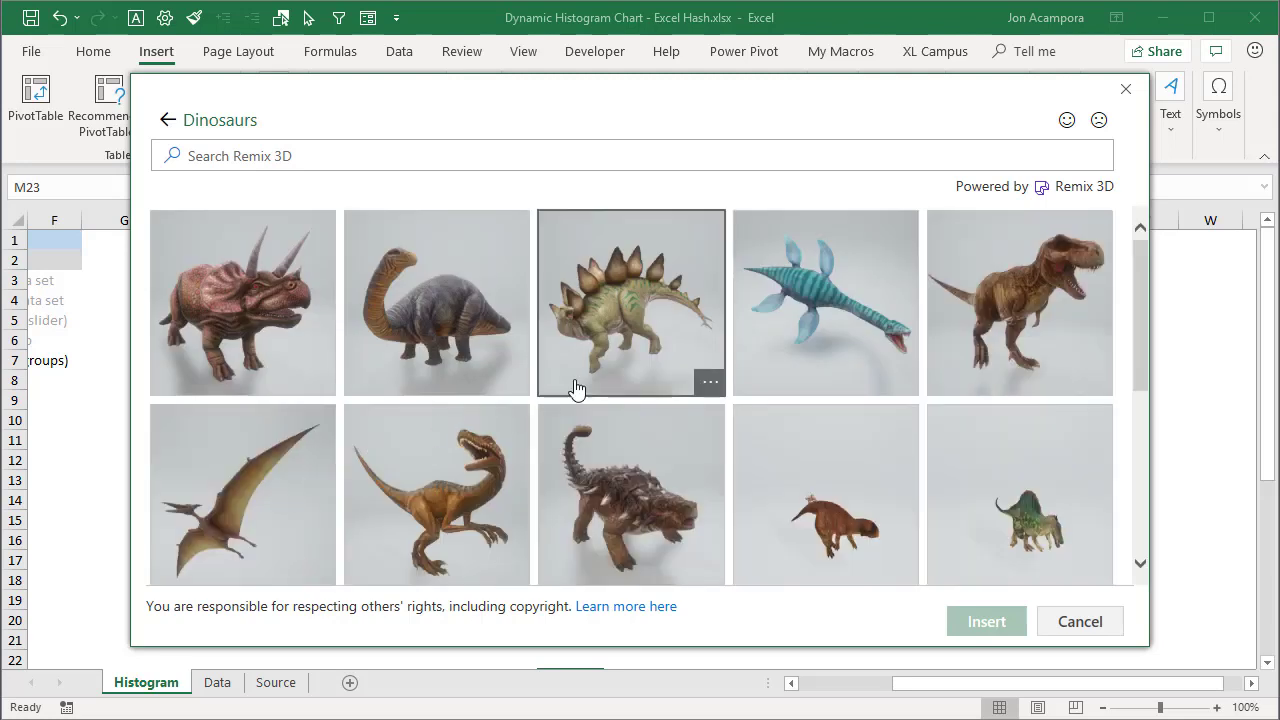
click(764, 302)
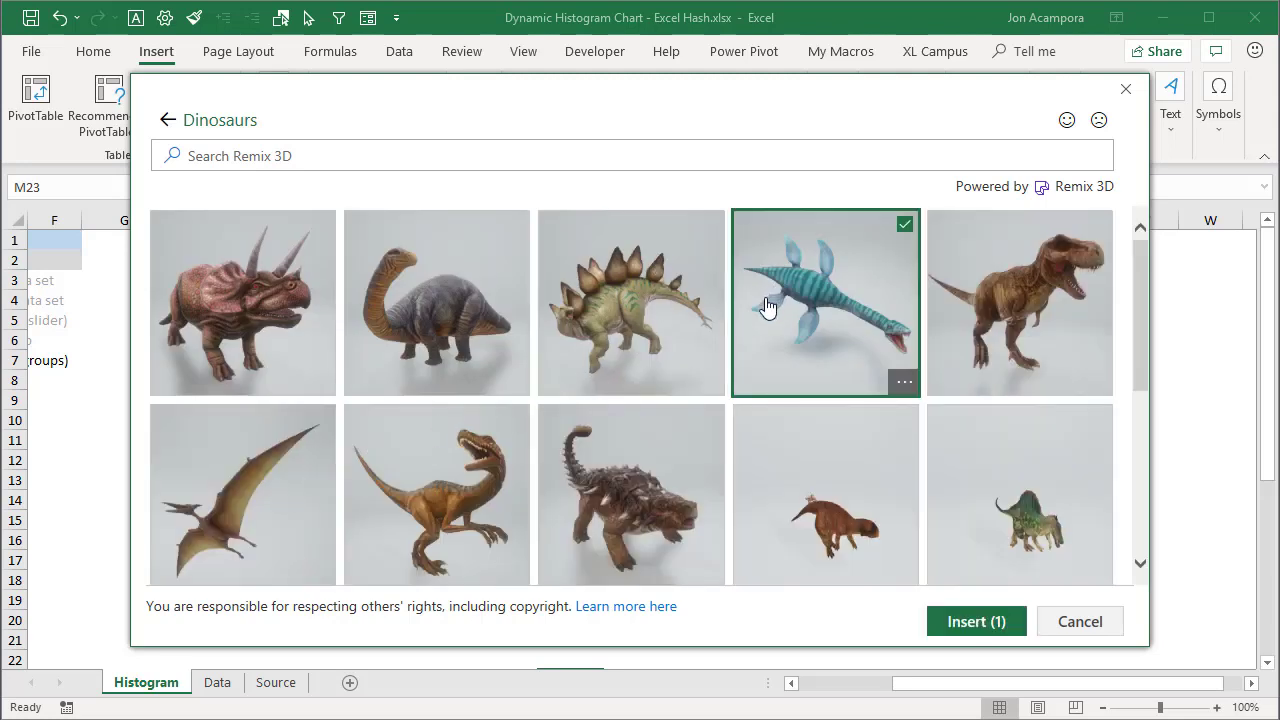
click(957, 620)
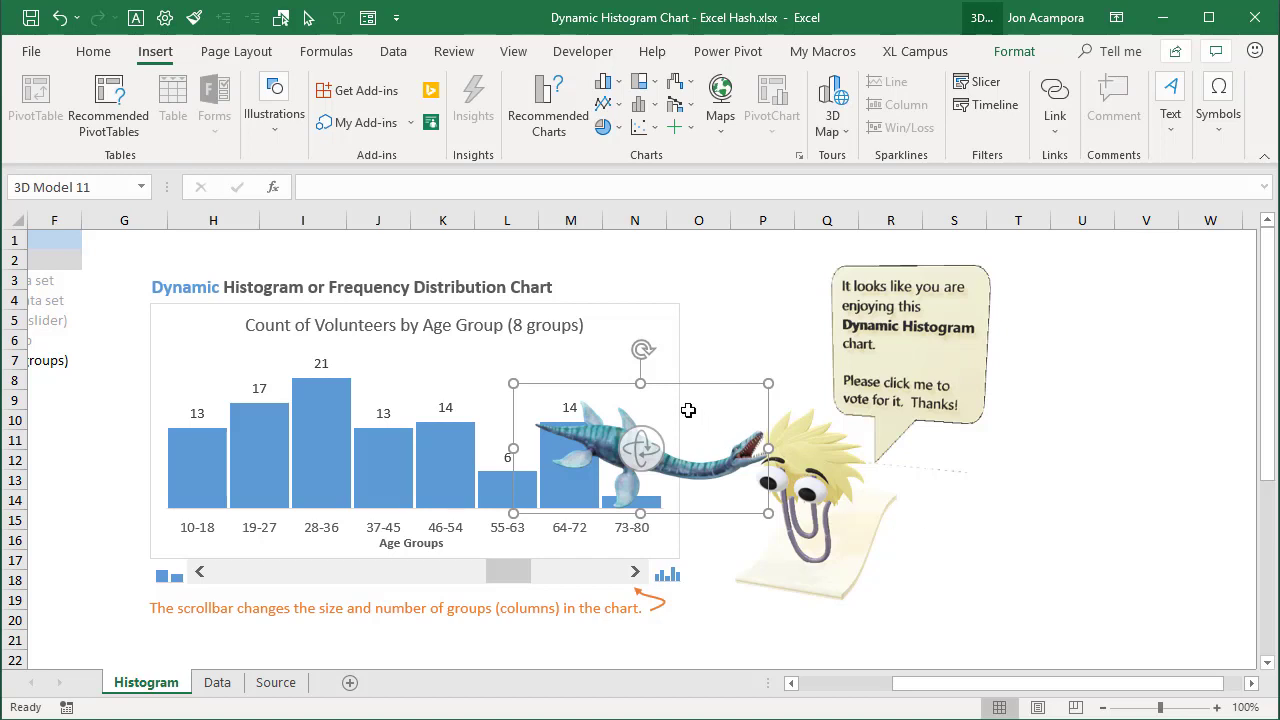
Move the swimming reptile model off the chart to the space beside the Clippy figure and rotate it in 3D
drag(700, 392, 1062, 468)
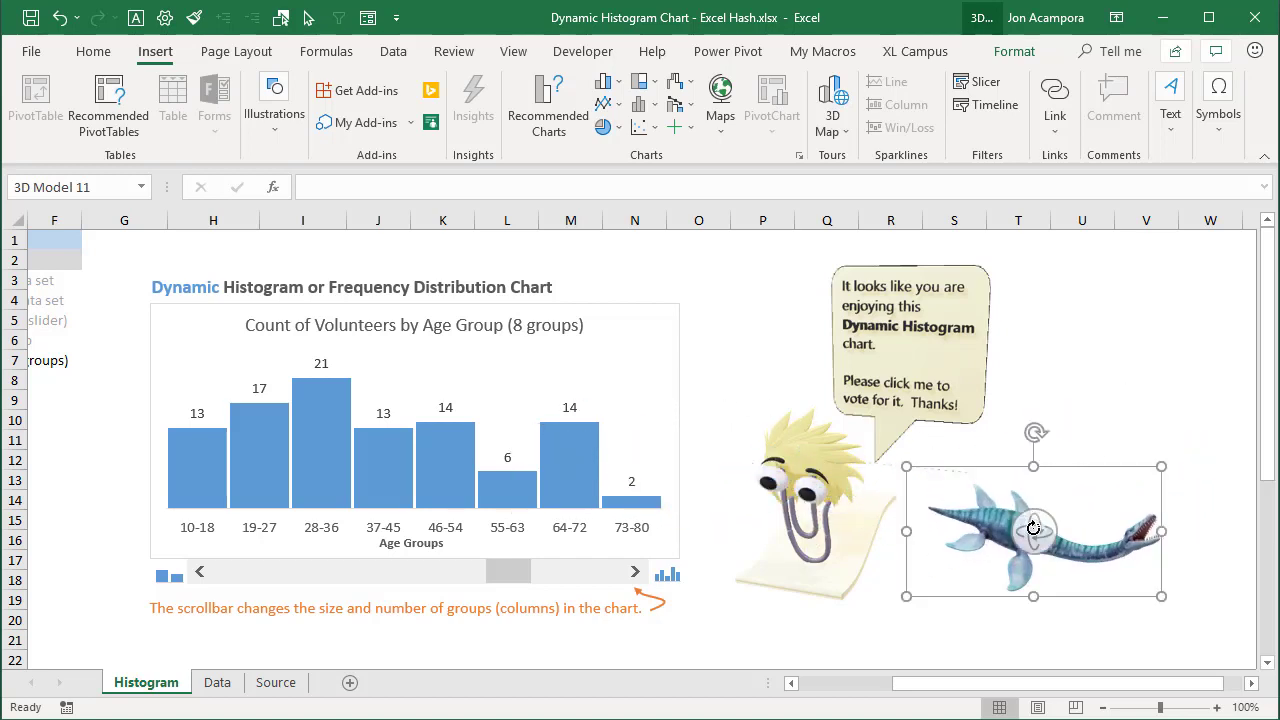
drag(1034, 528, 997, 557)
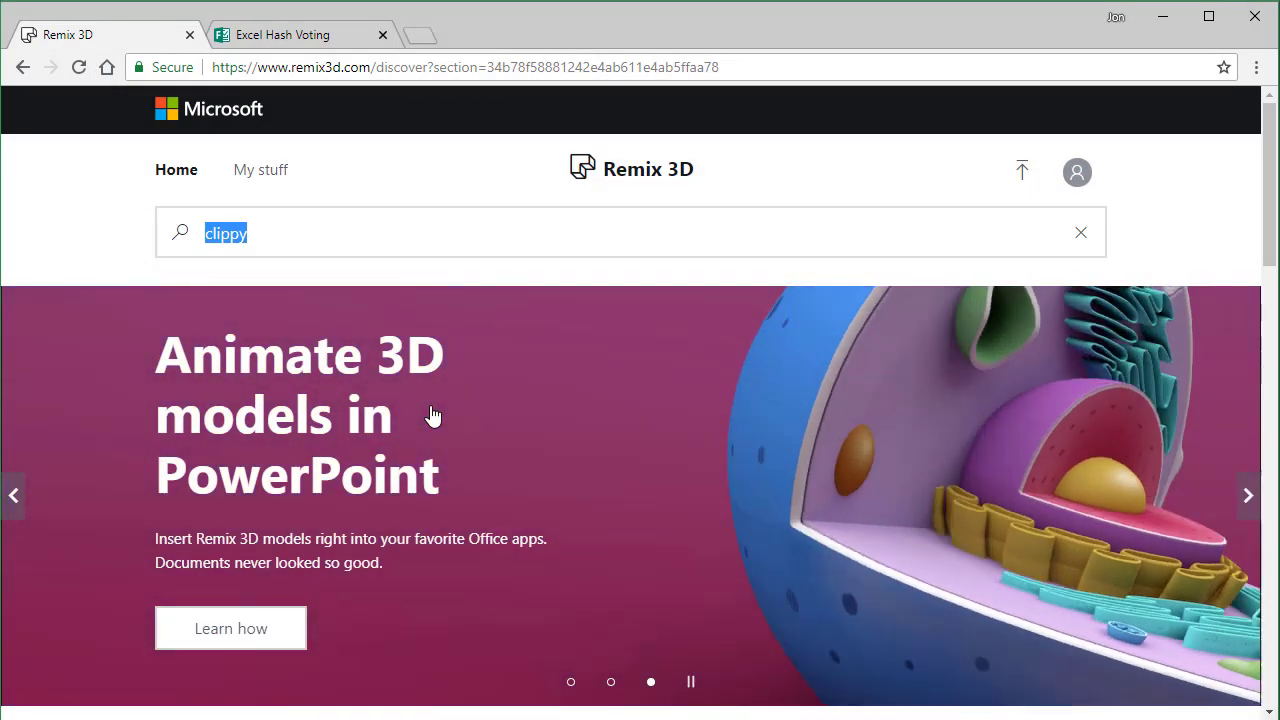
Switch to the Remix 3D site in the browser, browse its collections and search for clippy models
scroll(432, 413, down, 8)
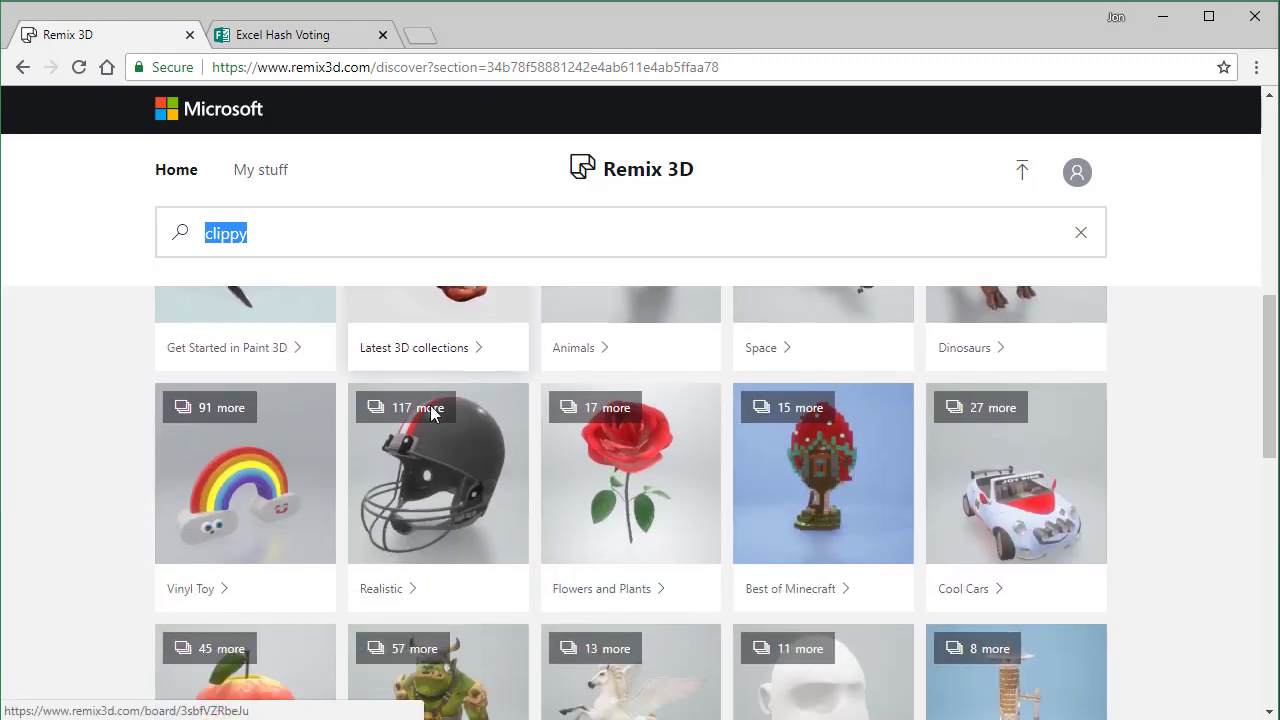
scroll(430, 405, down, 4)
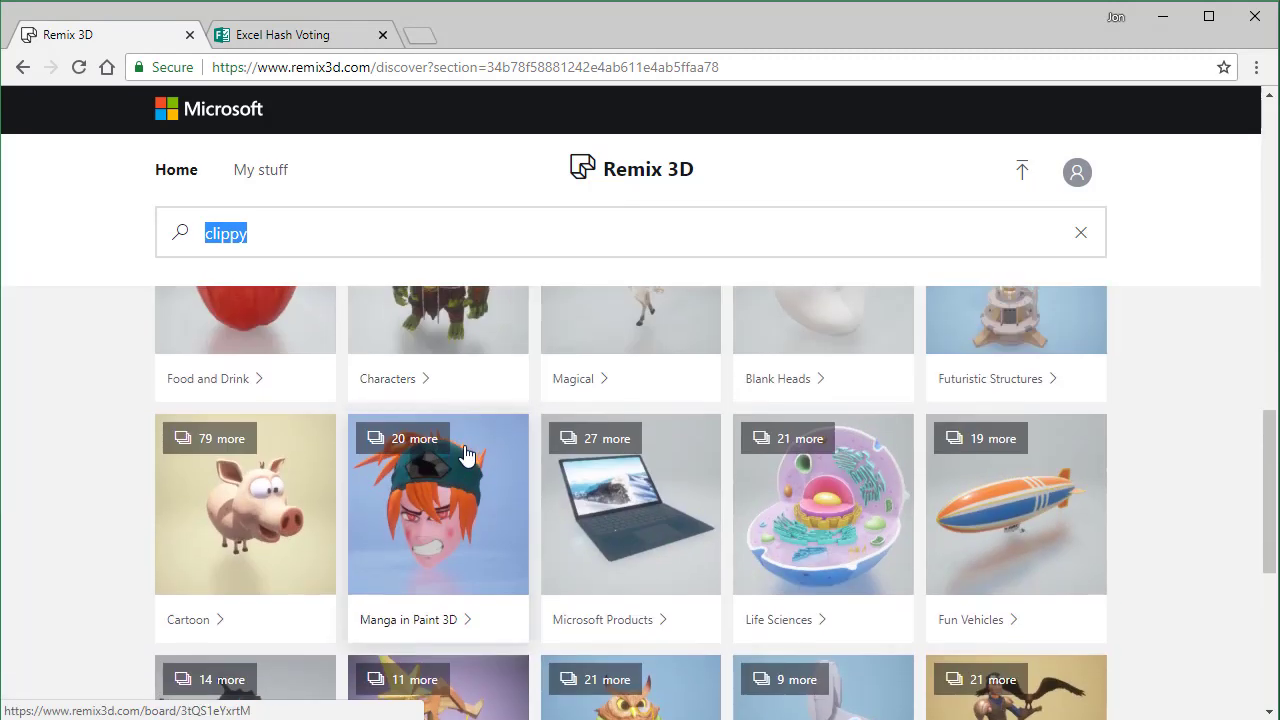
scroll(465, 455, up, 4)
click(306, 235)
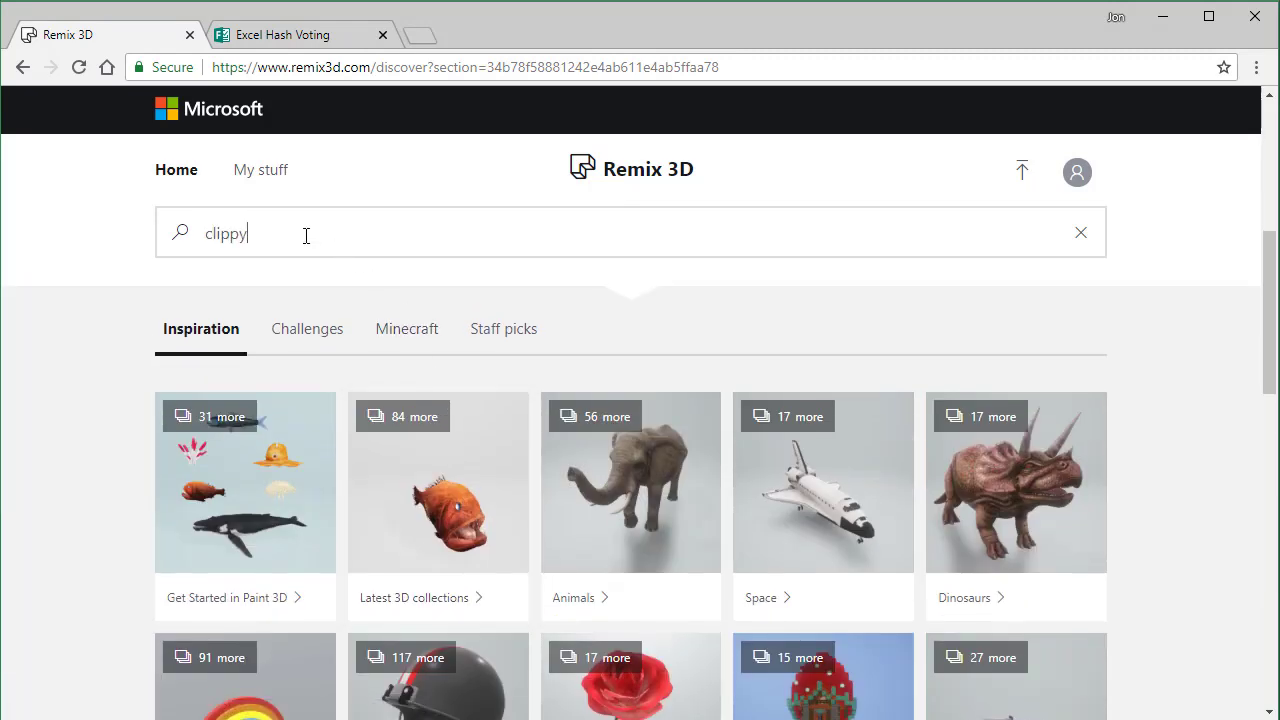
key(Return)
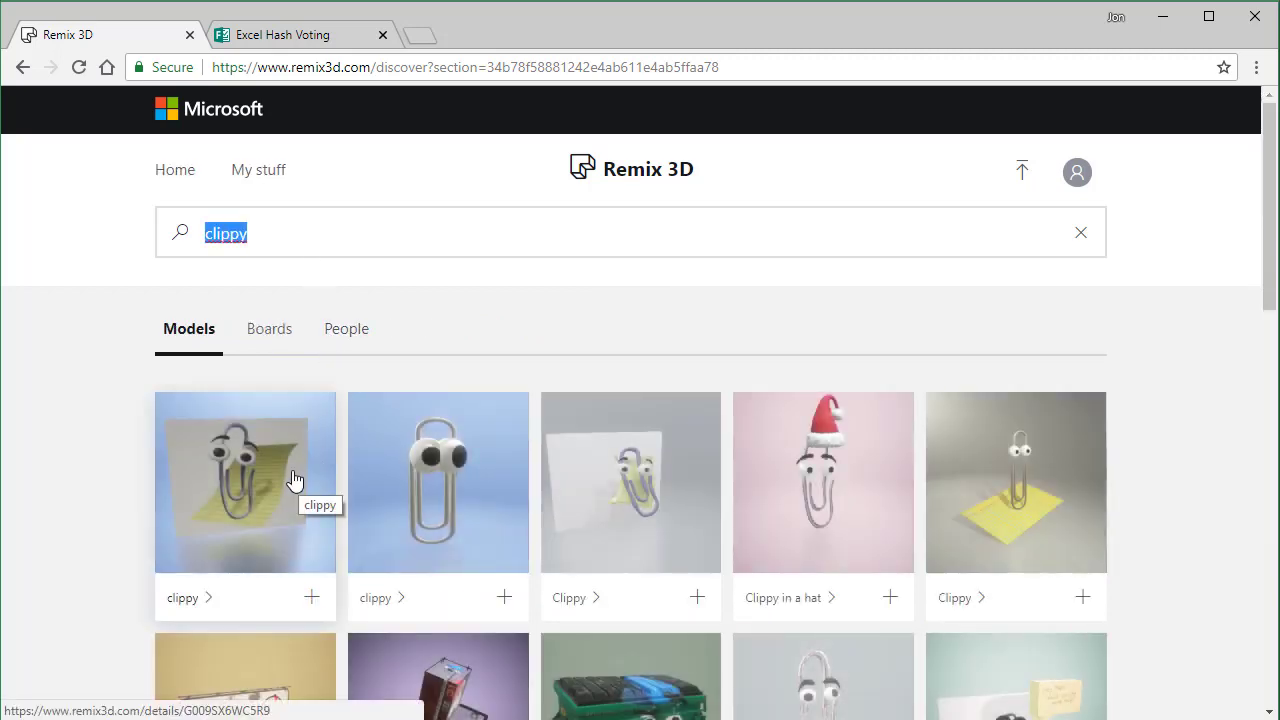
scroll(330, 477, down, 3)
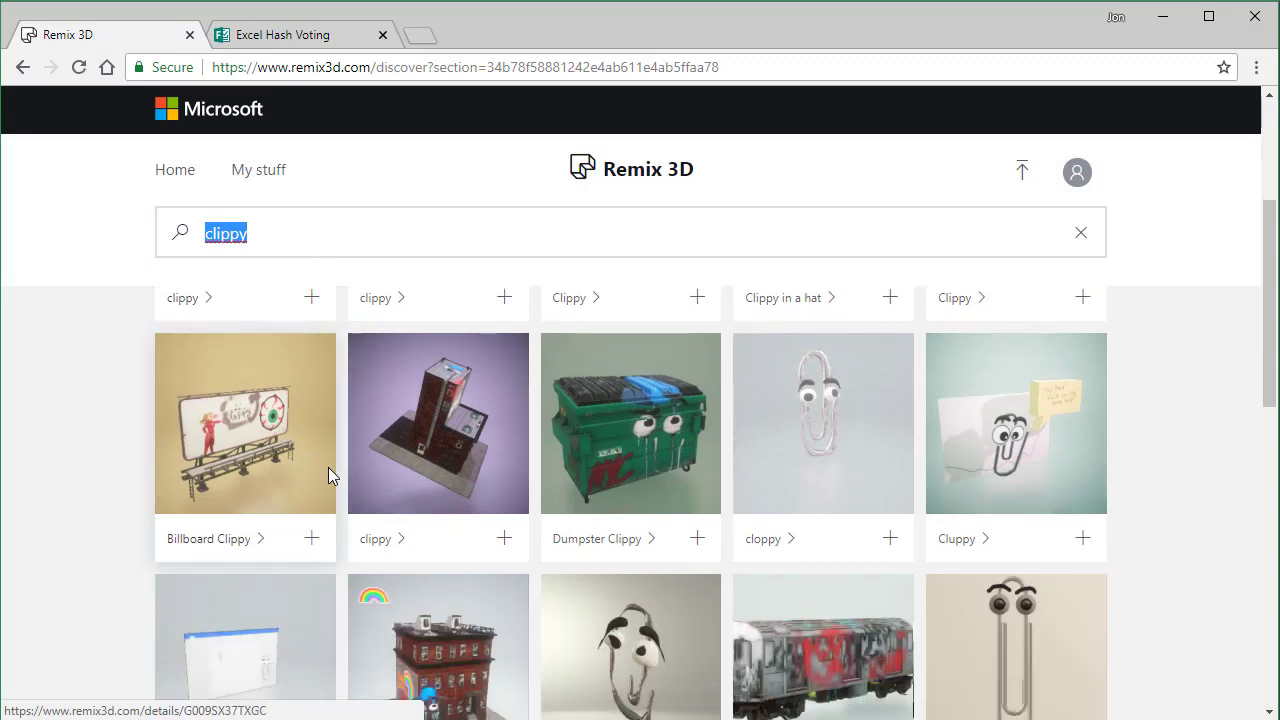
scroll(330, 477, down, 2)
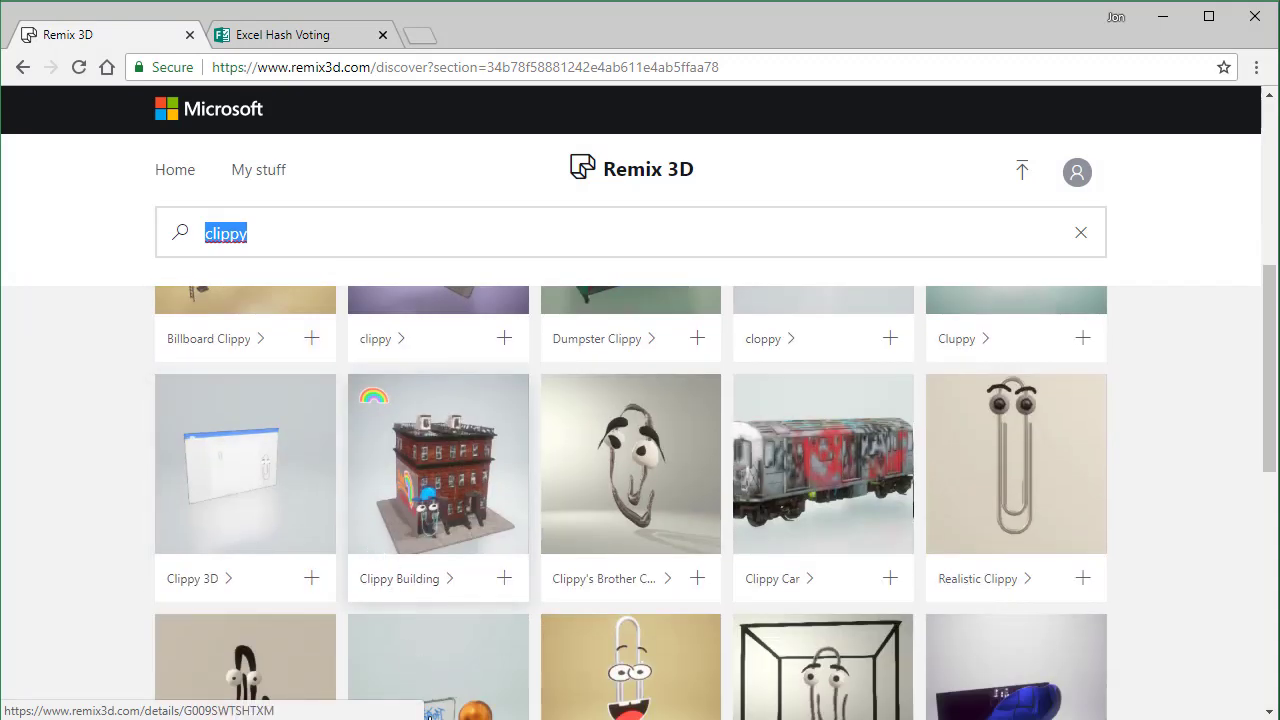
Switch to Paint 3D and examine the Clippy Vote.glb model and its speech bubble from several angles
key(alt+Tab)
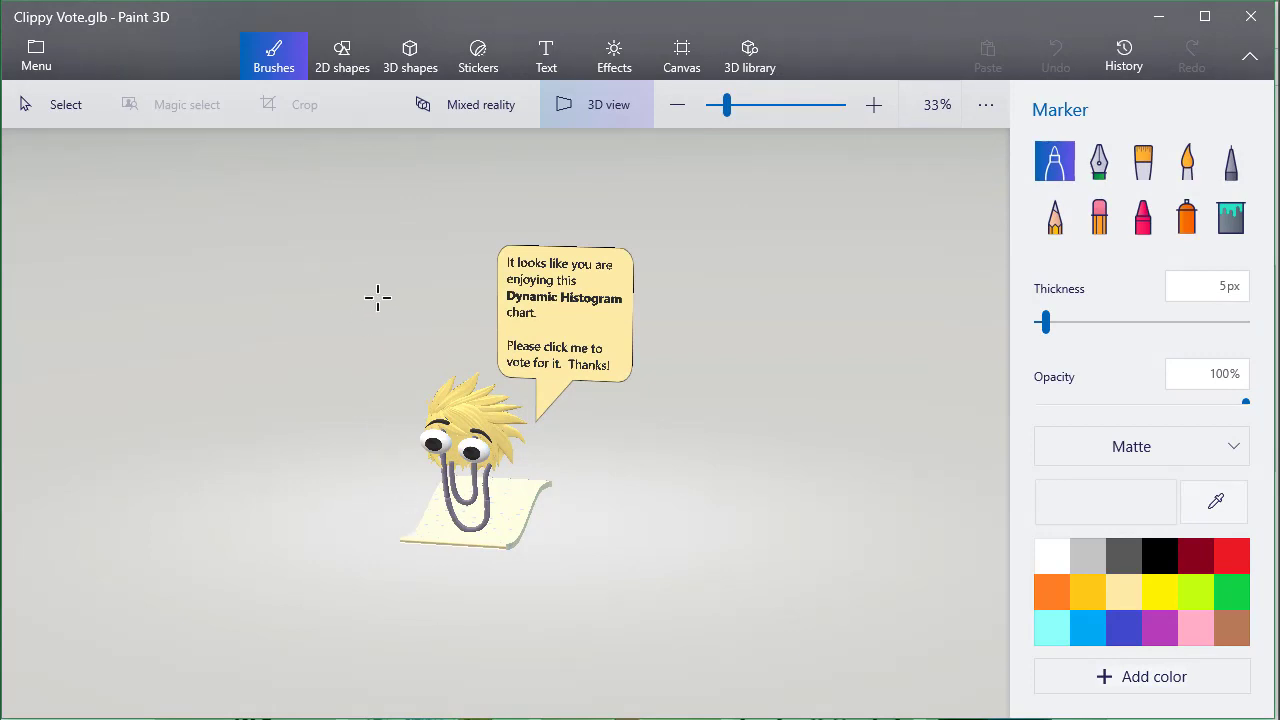
drag(460, 320, 557, 323)
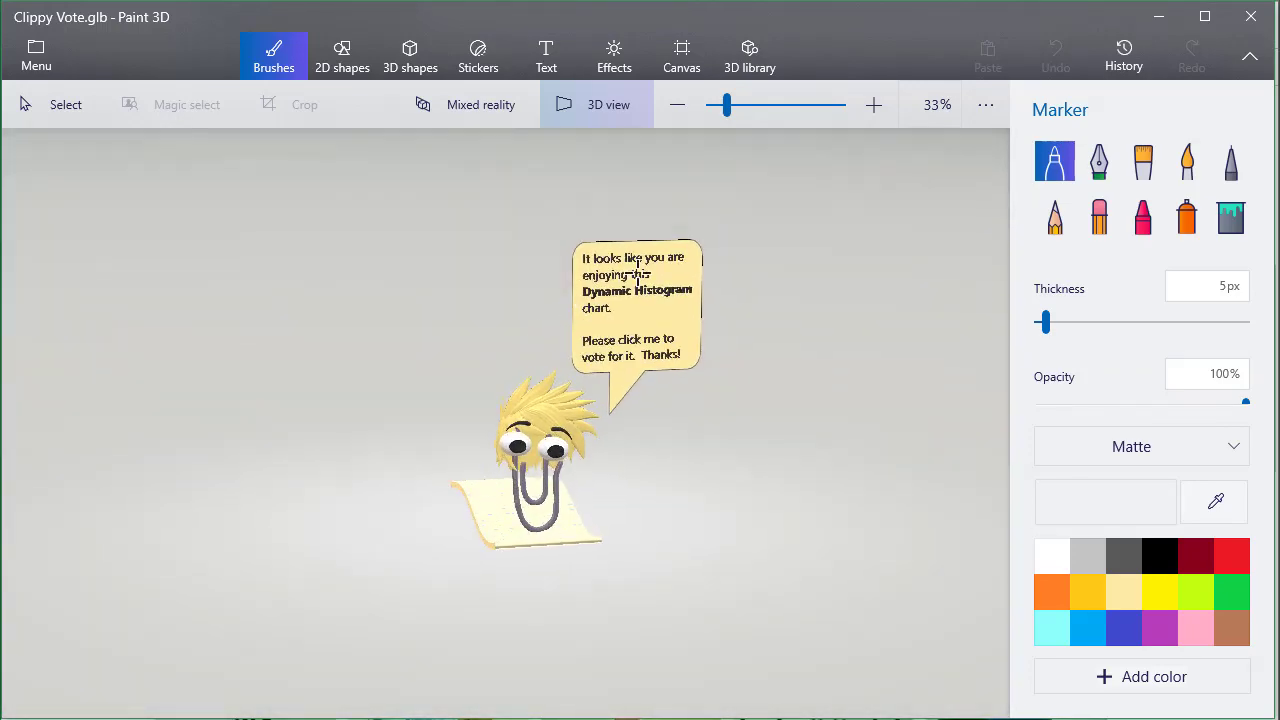
scroll(600, 309, up, 3)
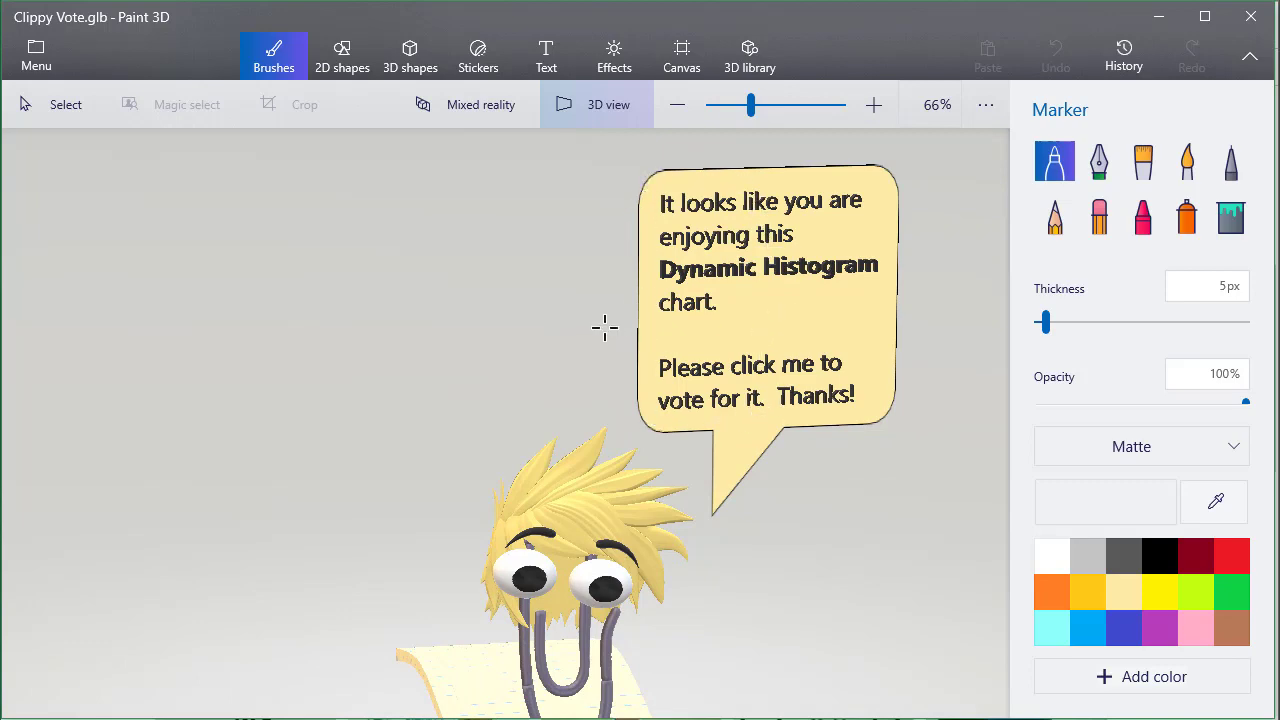
drag(597, 326, 474, 320)
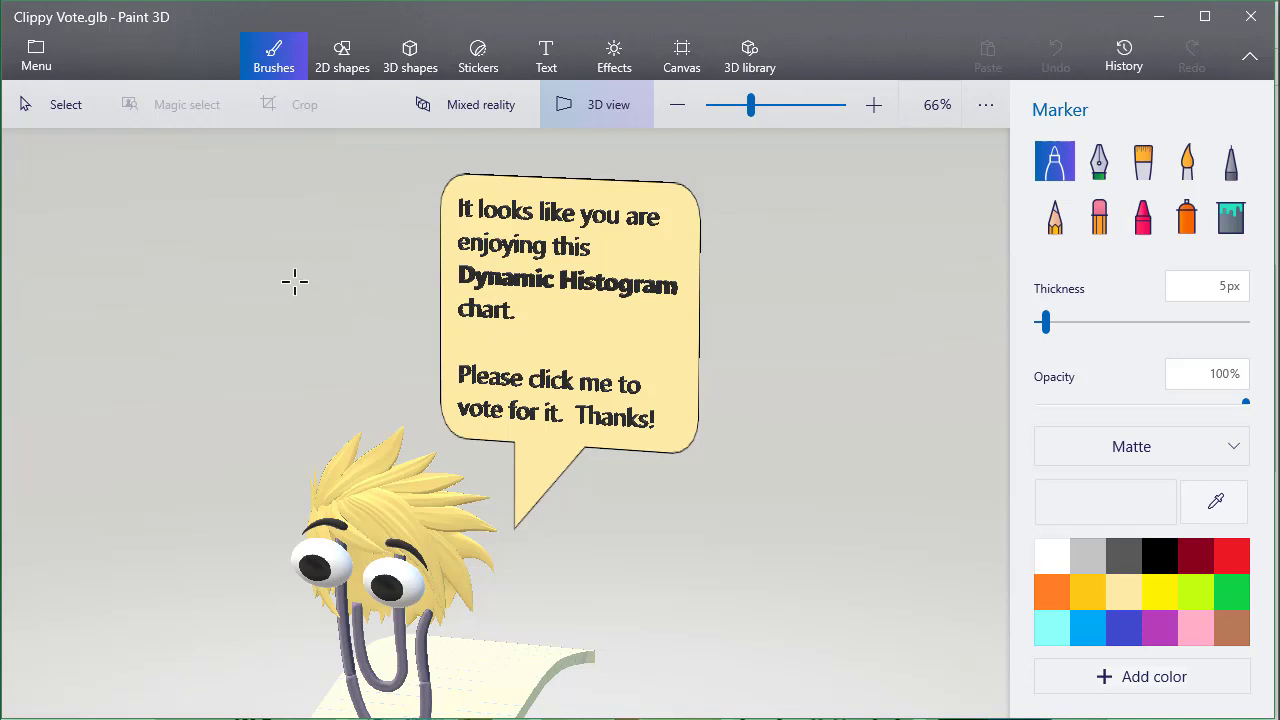
scroll(293, 281, down, 2)
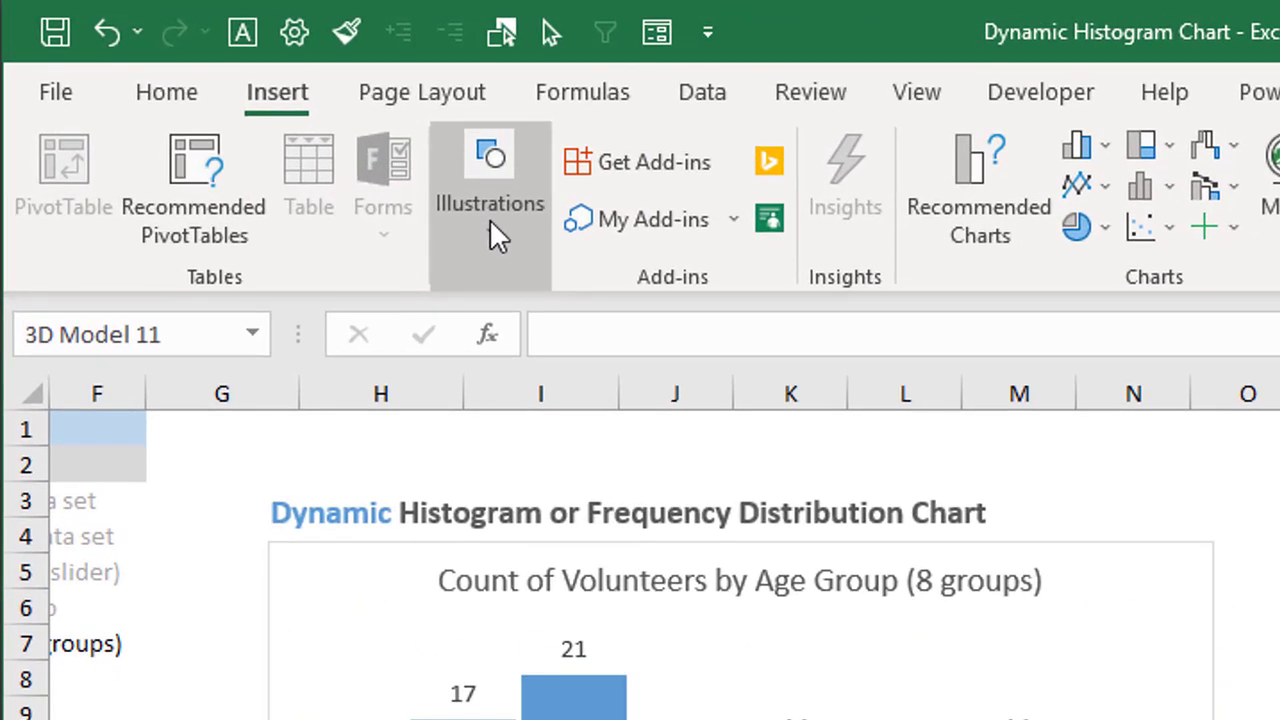
Return to Excel and show the available sources for inserting a 3D model
click(288, 127)
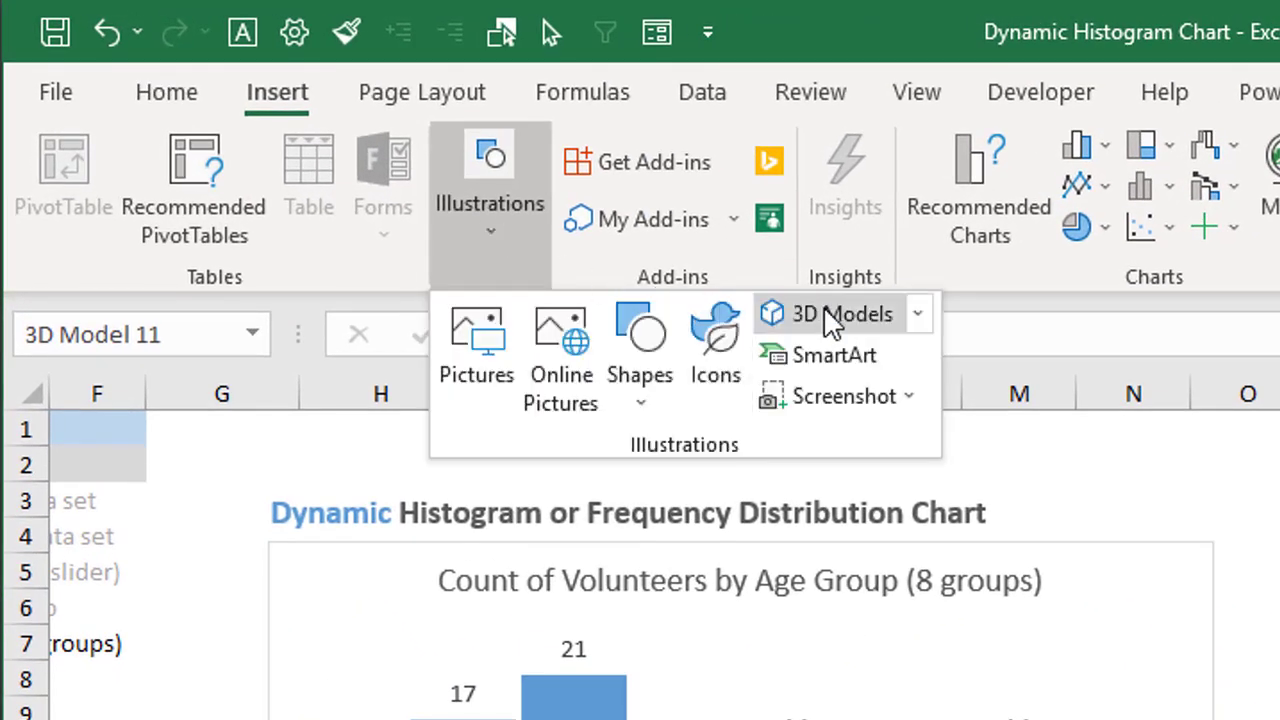
click(918, 322)
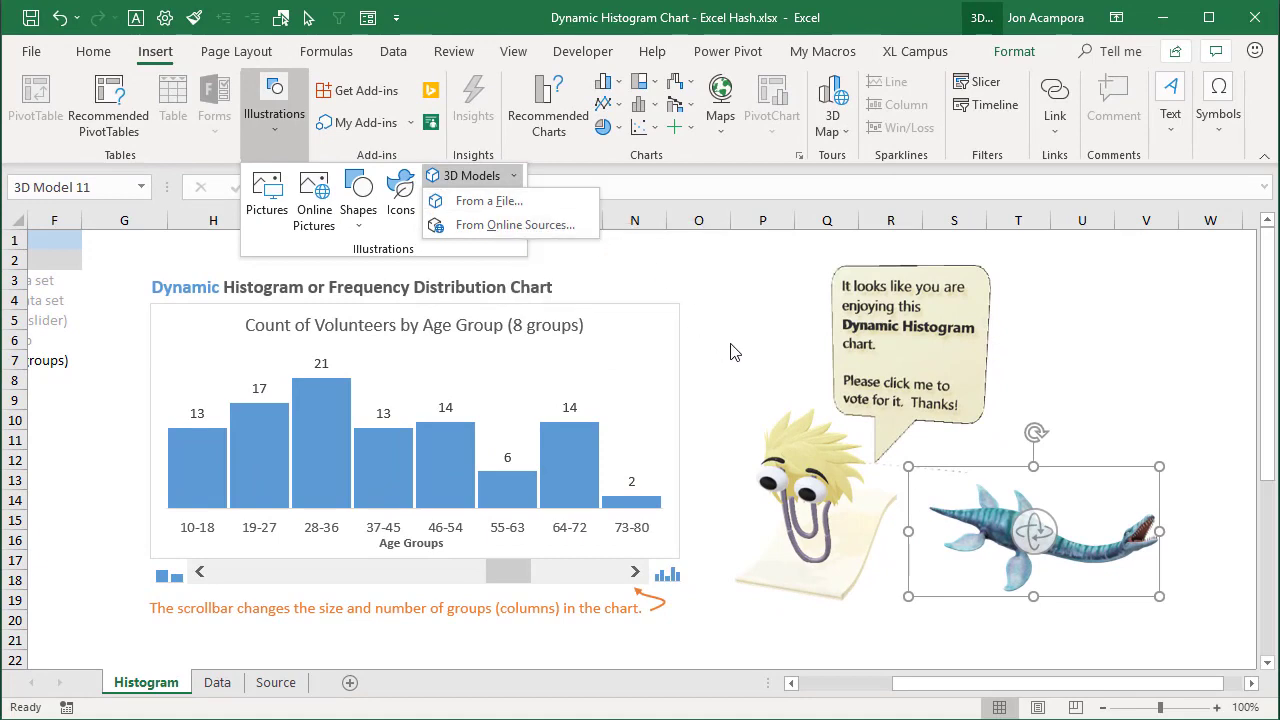
Open the Excel Hash Voting form from the Clippy figure and rate Excel Campus - Dynamic Histogram as Michelin Star (5 points)
click(752, 378)
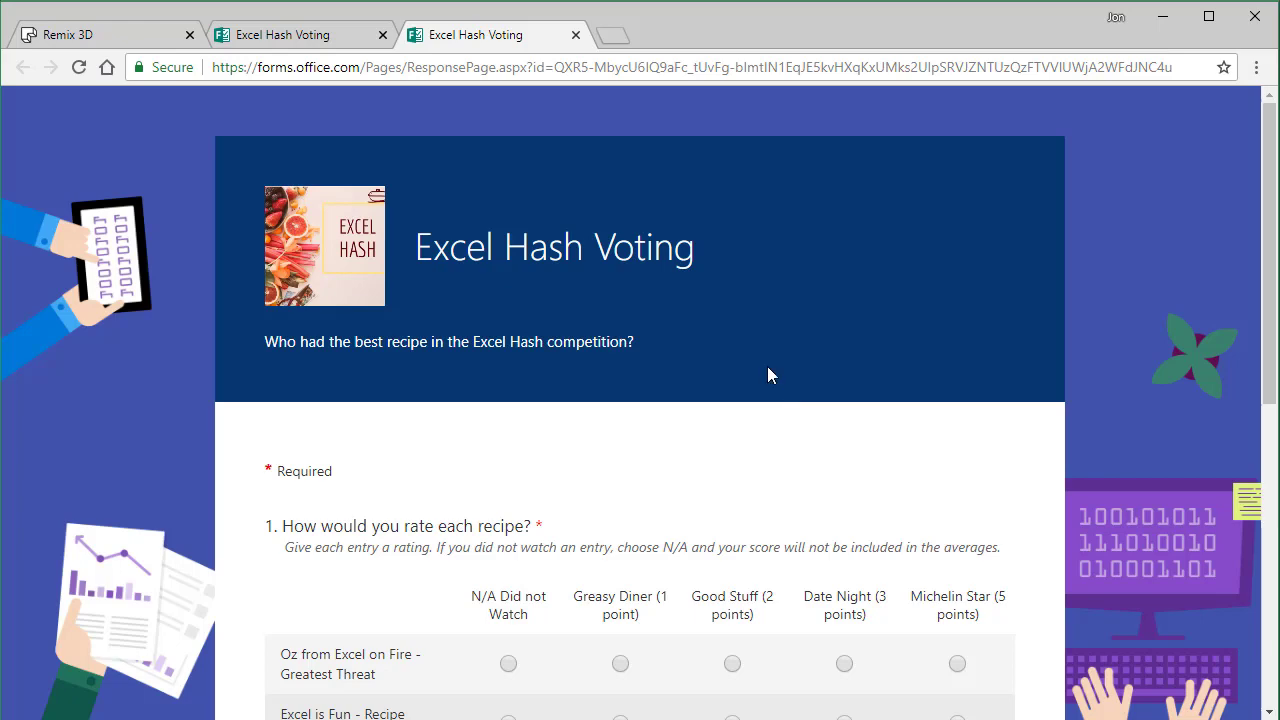
scroll(767, 366, down, 3)
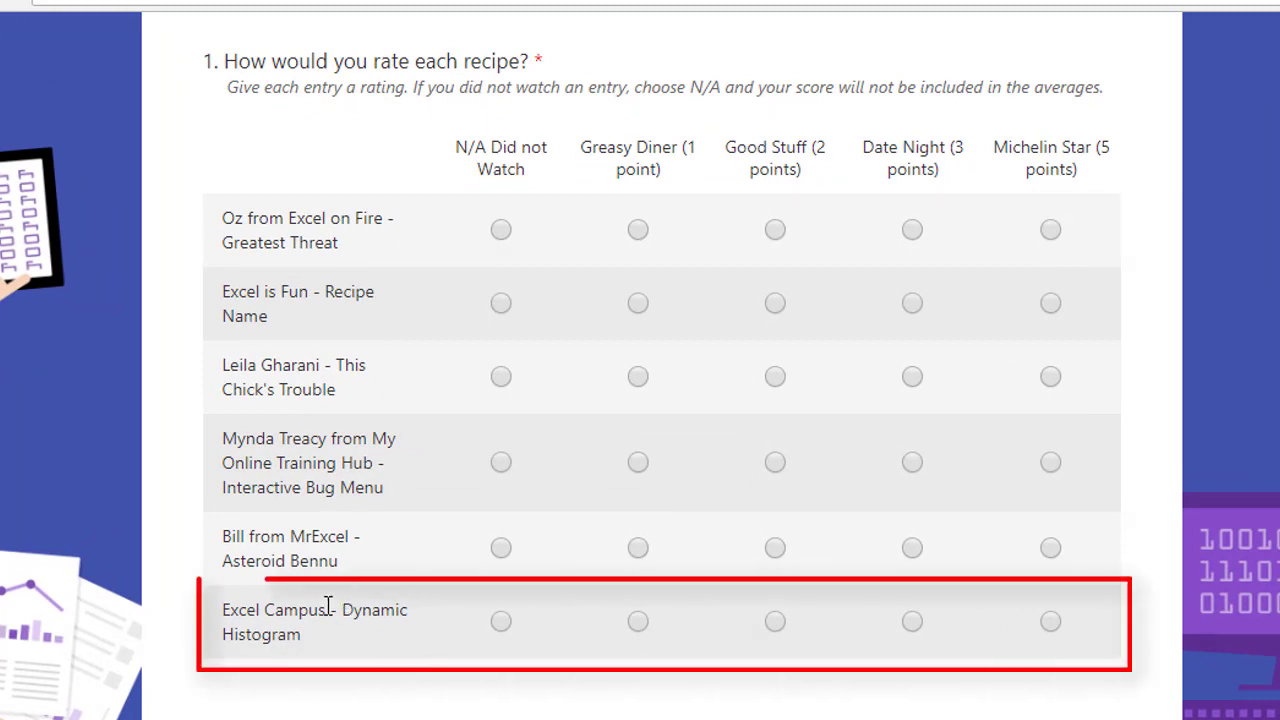
click(1052, 625)
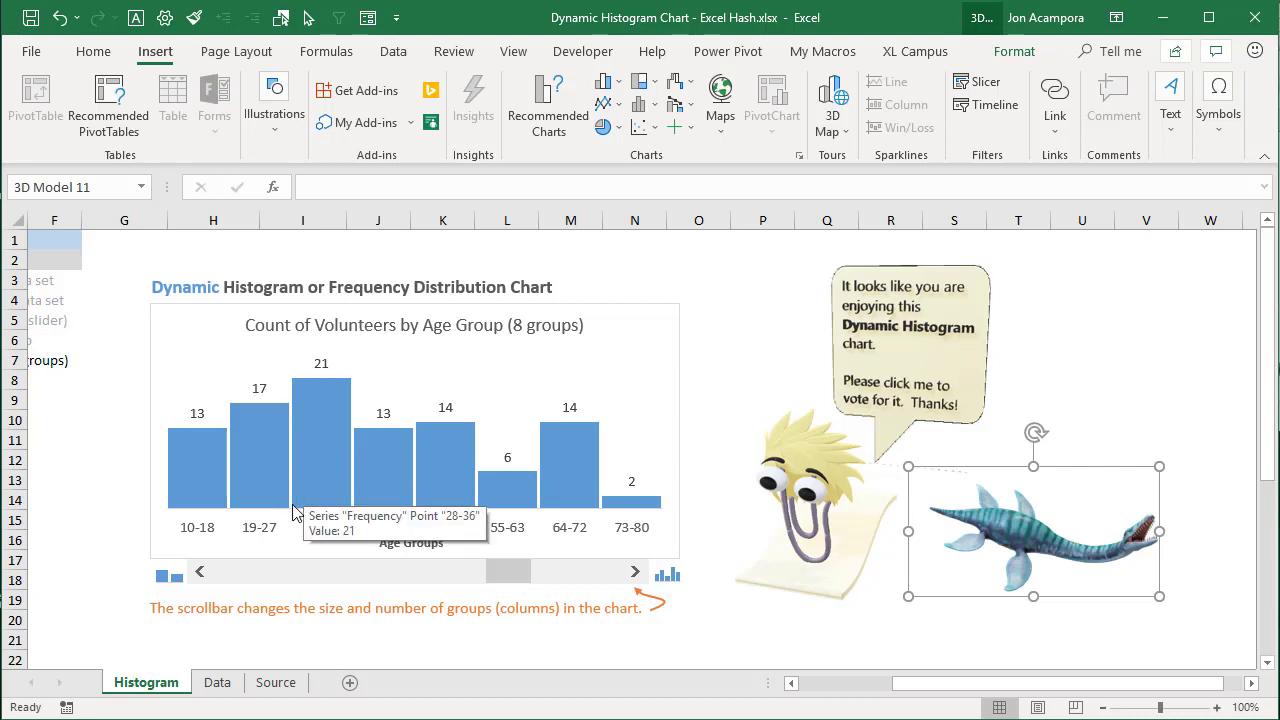
Reduce the histogram to 5 groups with its scrollbar
click(200, 574)
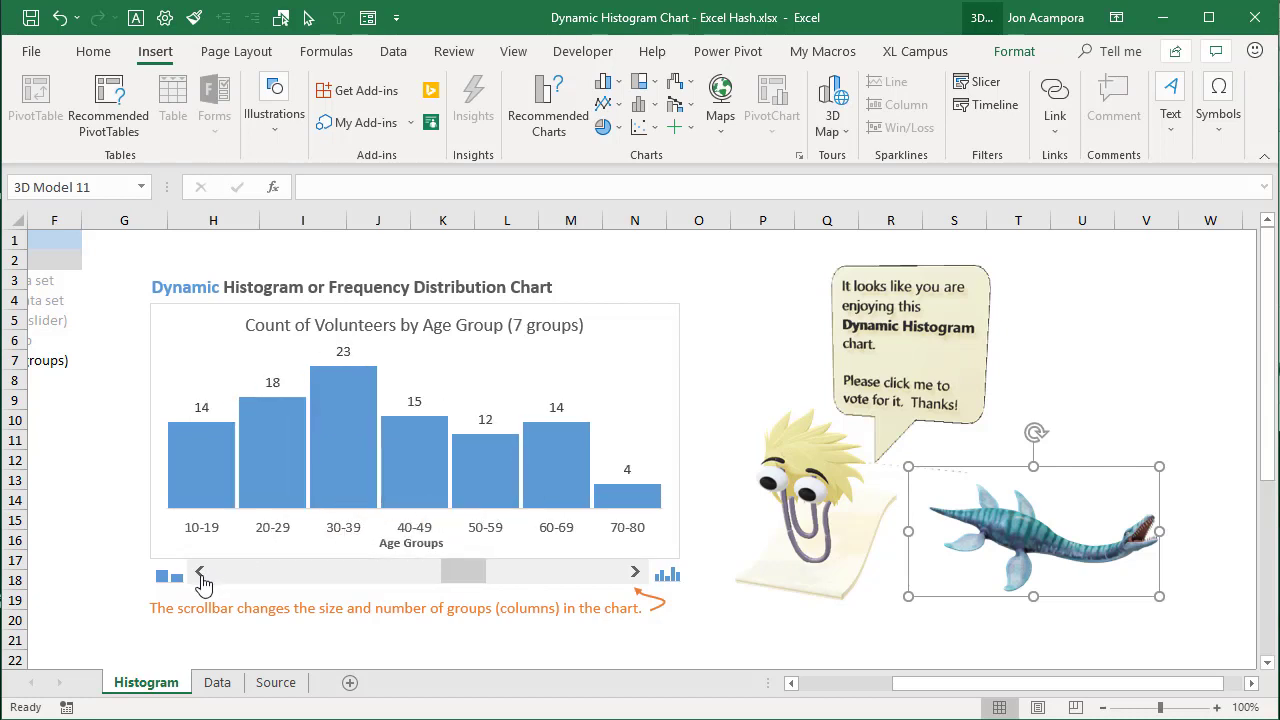
click(200, 574)
click(200, 574)
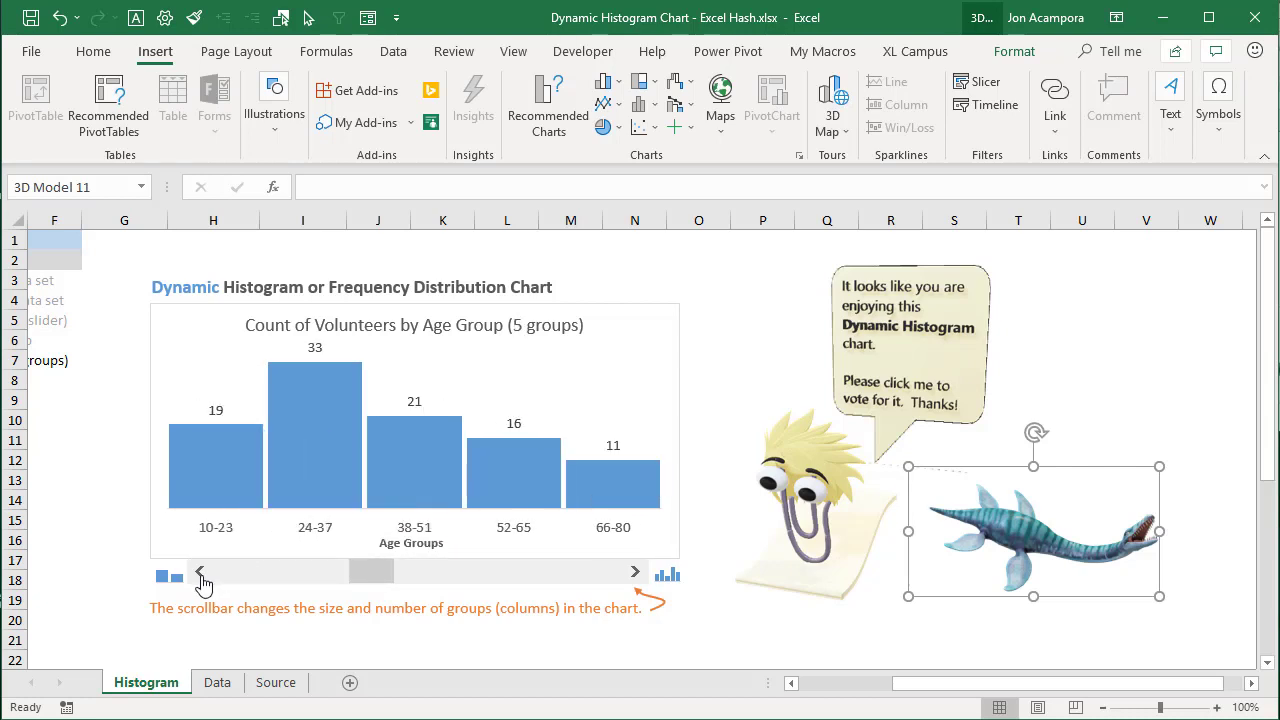